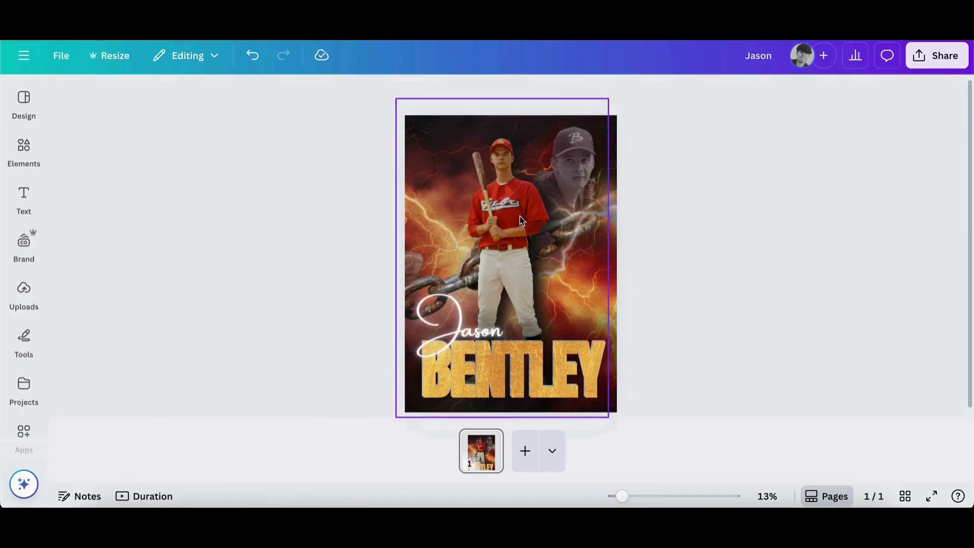
Select the finished poster's image and inspect its layers, picking the Jason text layer.
{"action": "left_click", "coordinate": [521, 219]}
{"action": "left_click", "coordinate": [713, 93]}
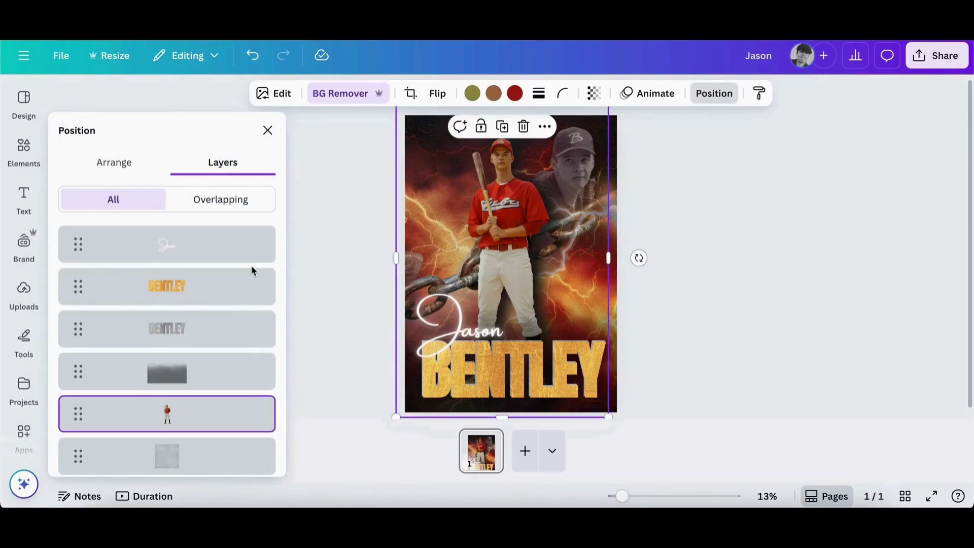
{"action": "left_click", "coordinate": [218, 246]}
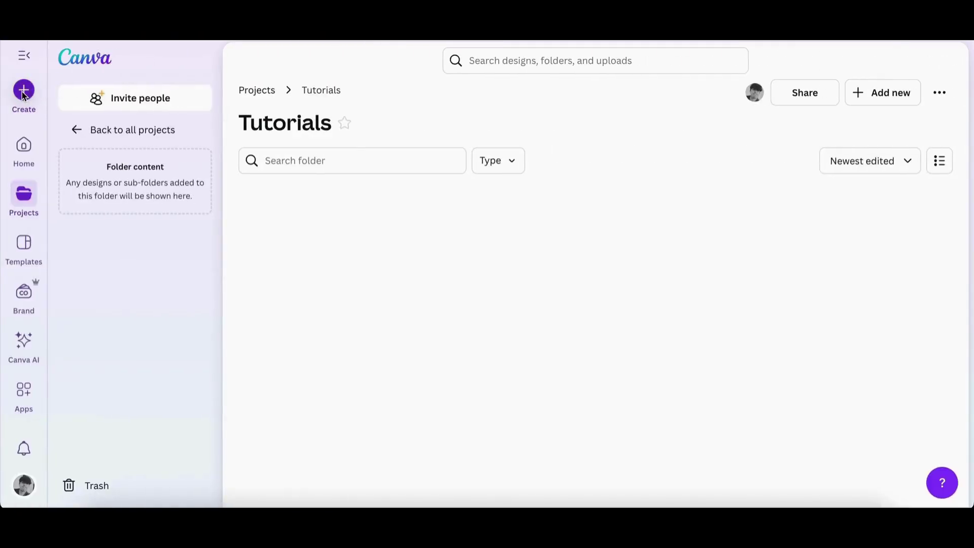
Create a custom-size design with width 2500 and height 3500 px.
{"action": "left_click", "coordinate": [23, 91]}
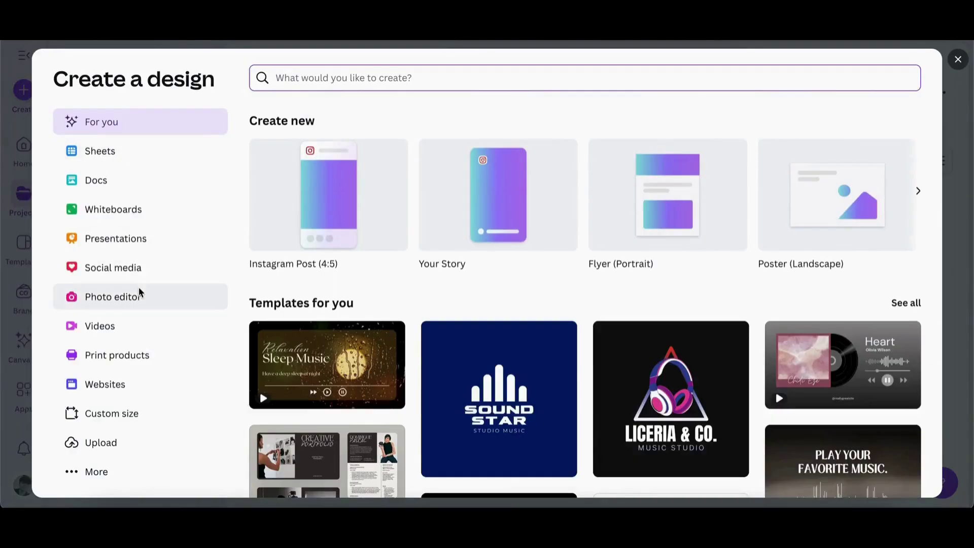
{"action": "left_click", "coordinate": [134, 414]}
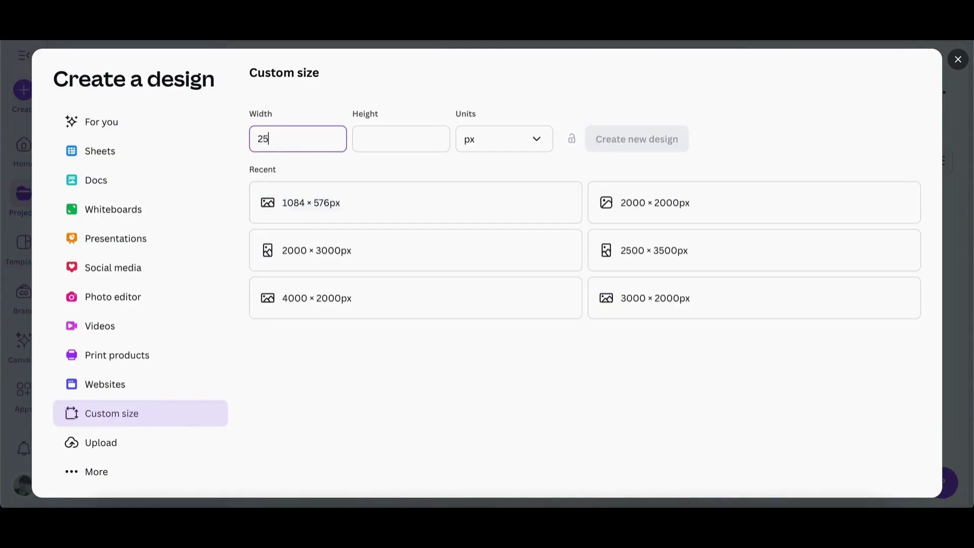
{"action": "left_click", "coordinate": [379, 142]}
{"action": "type", "text": "3500"}
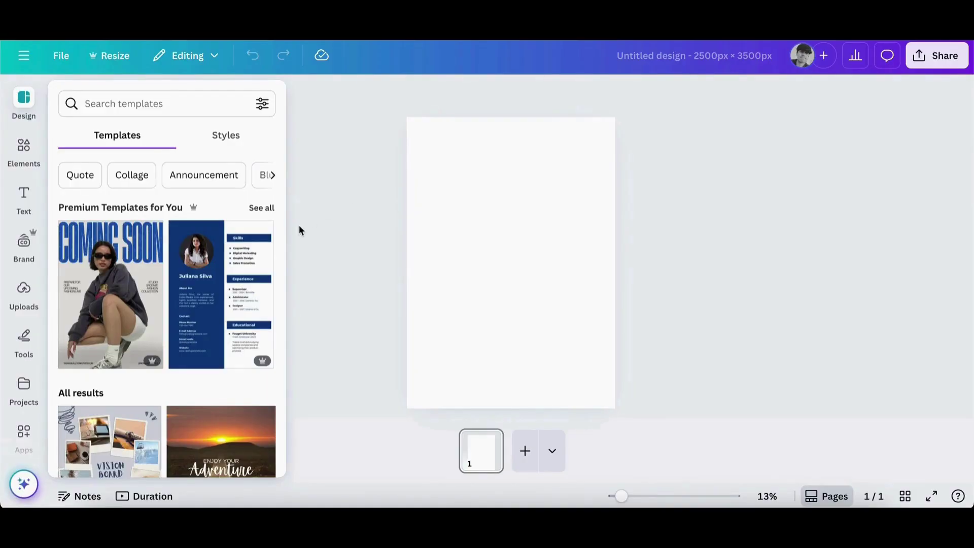
Add the uploaded fire lightning image and stretch it to cover the whole page.
{"action": "left_click", "coordinate": [24, 290]}
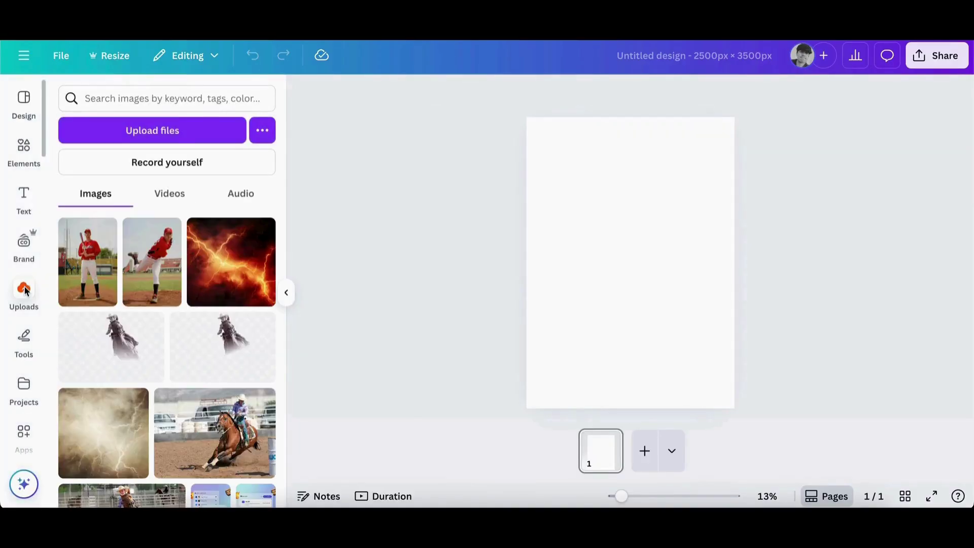
{"action": "left_click", "coordinate": [229, 254]}
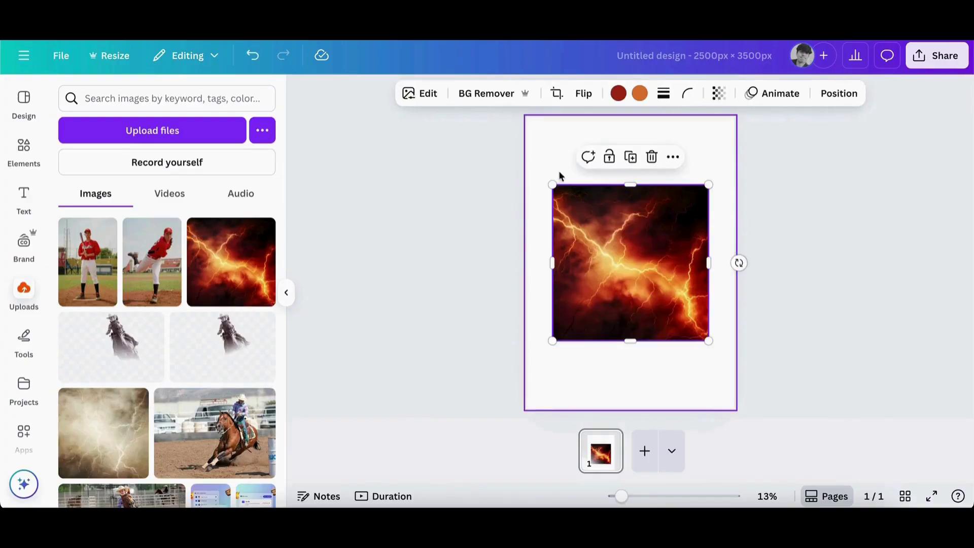
{"action": "left_click_drag", "start_coordinate": [553, 187], "coordinate": [485, 117]}
{"action": "left_click_drag", "start_coordinate": [709, 341], "coordinate": [776, 408]}
Place the batter photo on the page and start removing its background.
{"action": "left_click", "coordinate": [766, 420]}
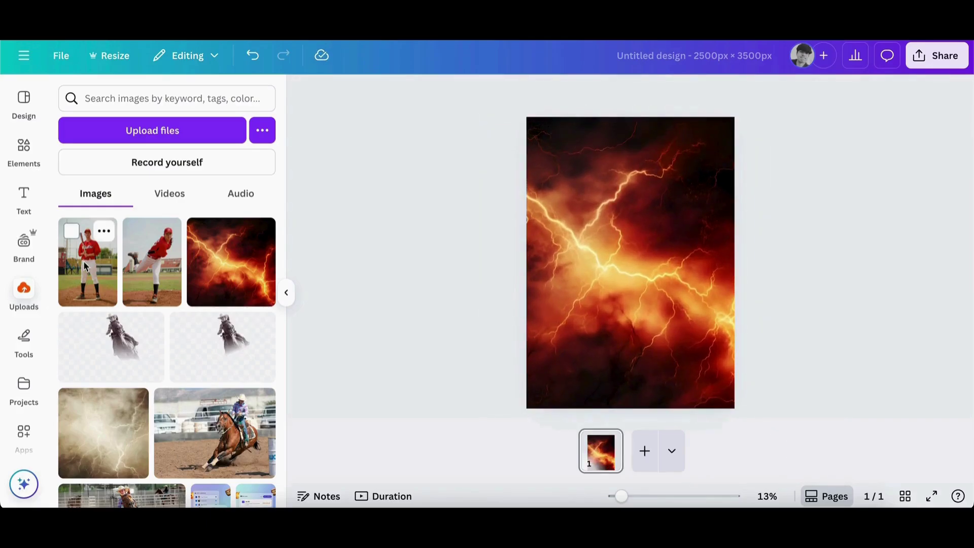
{"action": "left_click", "coordinate": [85, 266]}
{"action": "left_click", "coordinate": [463, 95]}
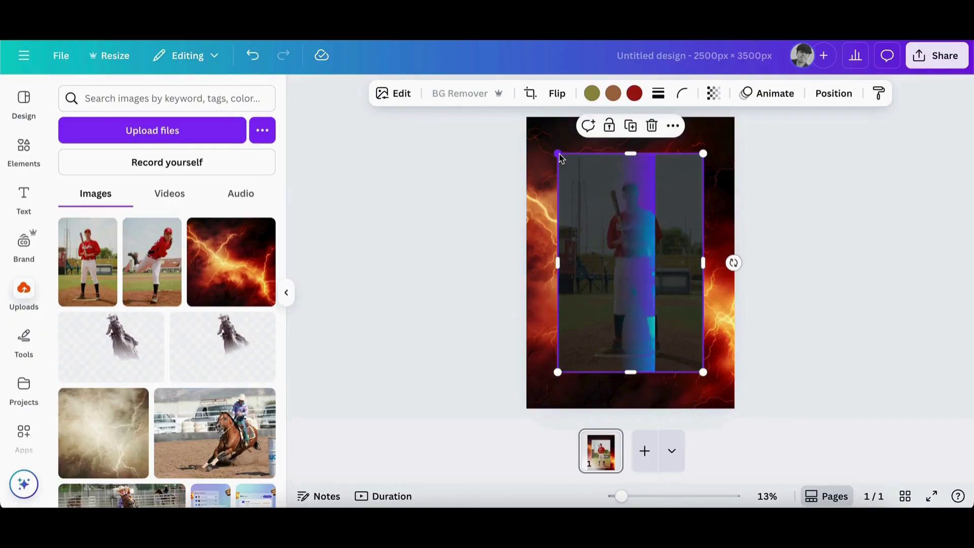
Stretch the batter cutout by its corners to the poster's full height, then reselect it.
{"action": "left_click_drag", "start_coordinate": [560, 158], "coordinate": [507, 109]}
{"action": "left_click_drag", "start_coordinate": [704, 374], "coordinate": [735, 409]}
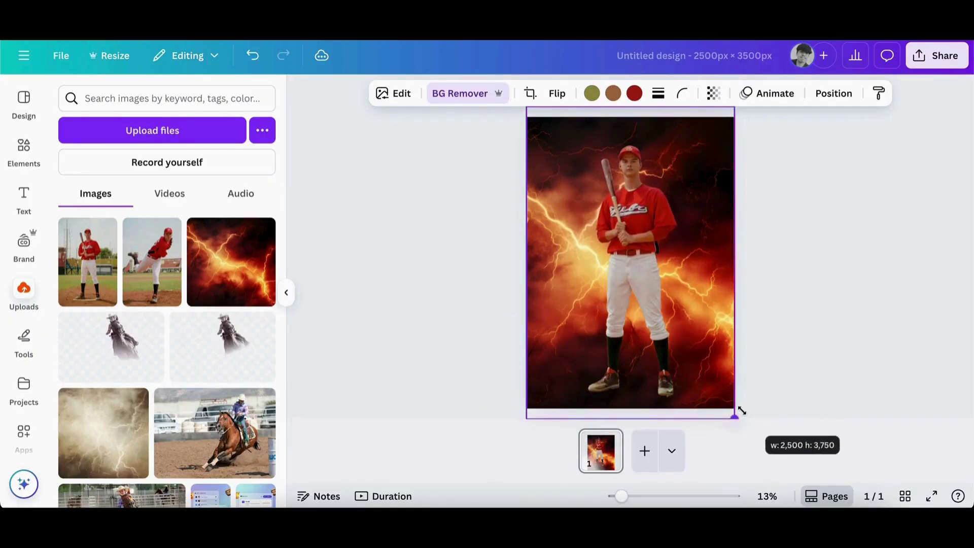
{"action": "left_click", "coordinate": [822, 294]}
{"action": "left_click", "coordinate": [636, 285]}
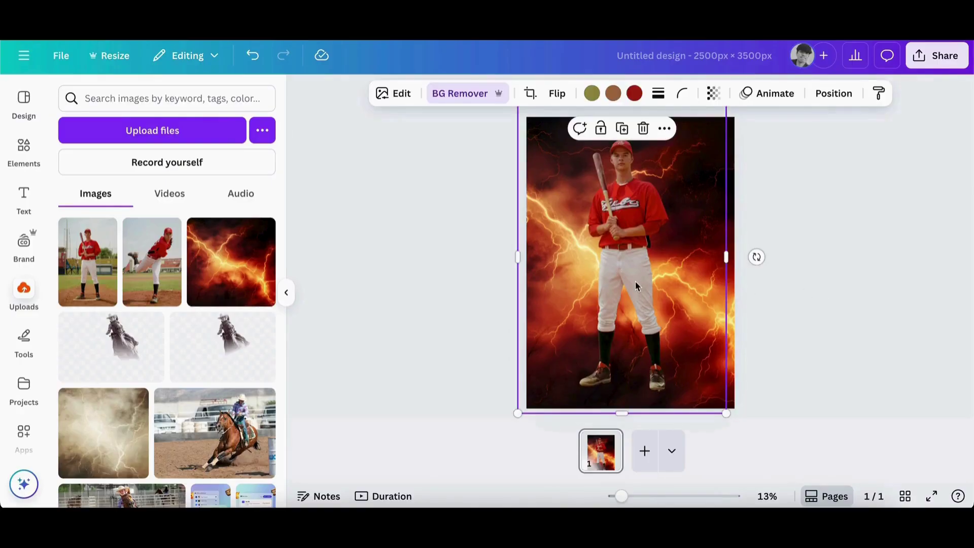
Preview Belvedere, Luna, Aero and Myst filters on the batter, then apply Flint.
{"action": "left_click", "coordinate": [401, 100]}
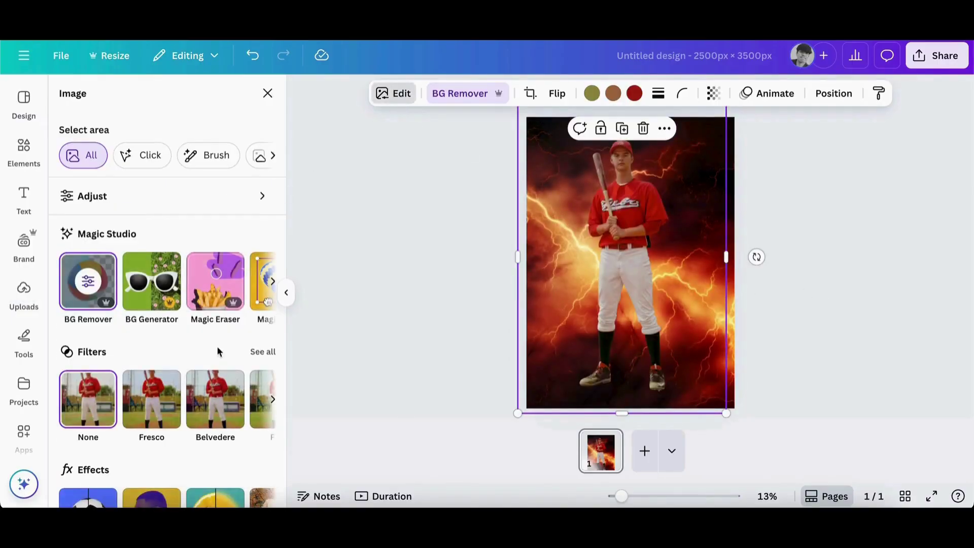
{"action": "left_click", "coordinate": [261, 352]}
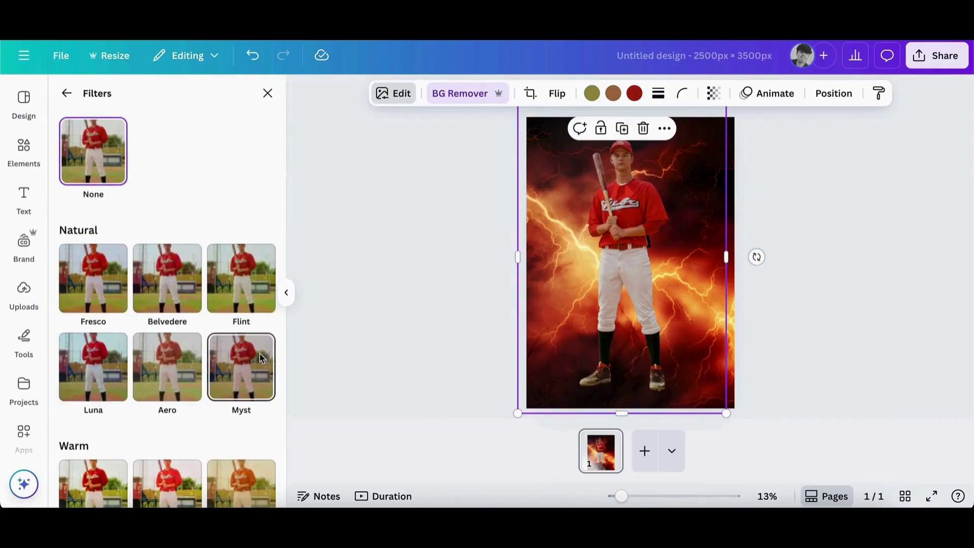
{"action": "left_click", "coordinate": [174, 288]}
{"action": "left_click", "coordinate": [240, 270]}
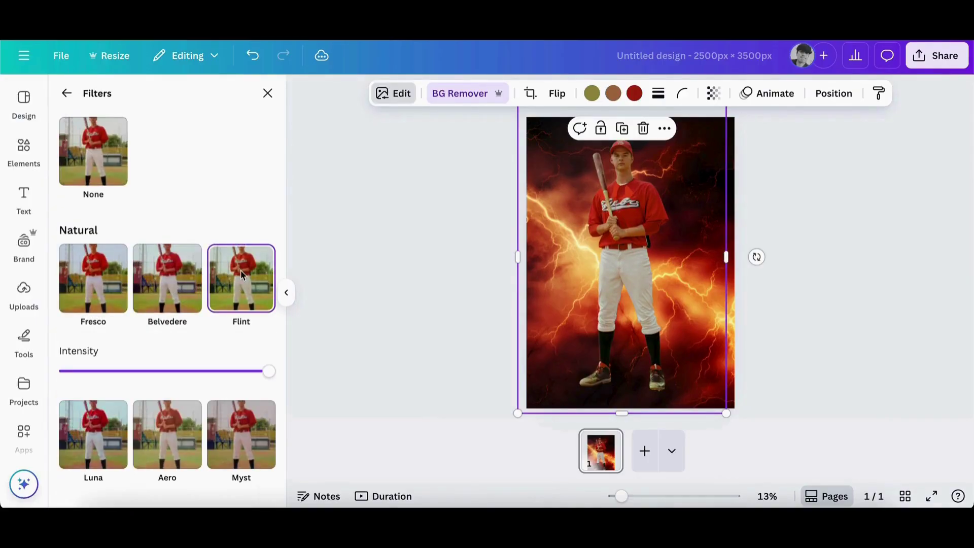
{"action": "left_click", "coordinate": [108, 427]}
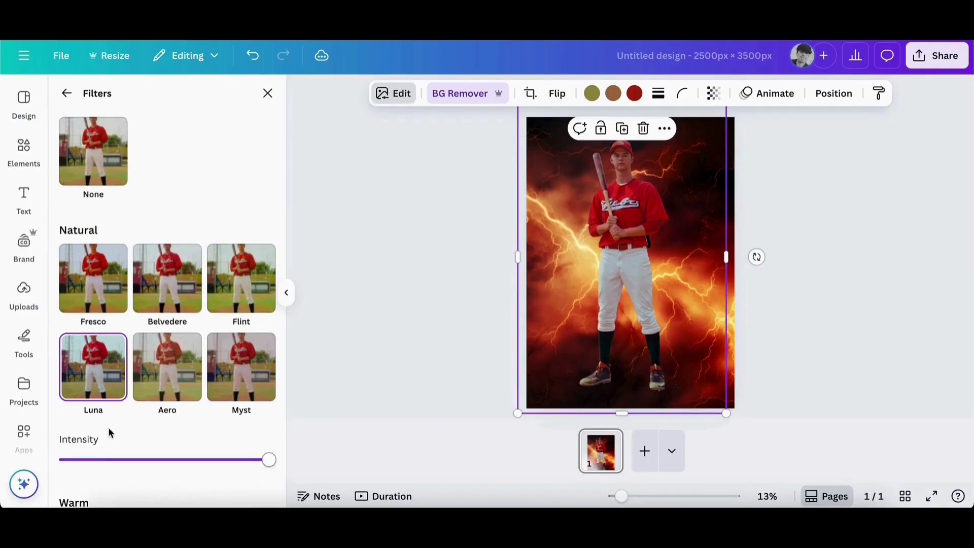
{"action": "left_click", "coordinate": [160, 384]}
{"action": "left_click", "coordinate": [223, 369]}
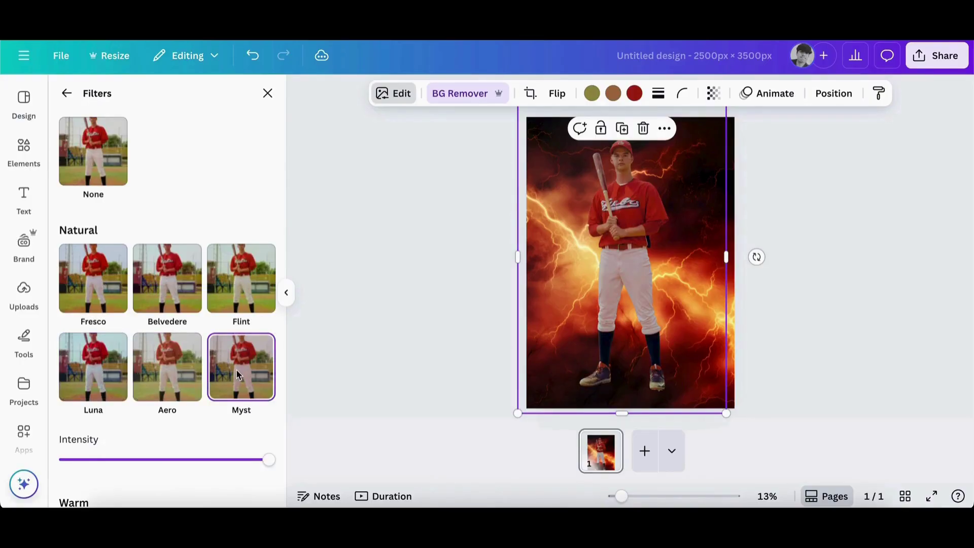
{"action": "left_click", "coordinate": [249, 284]}
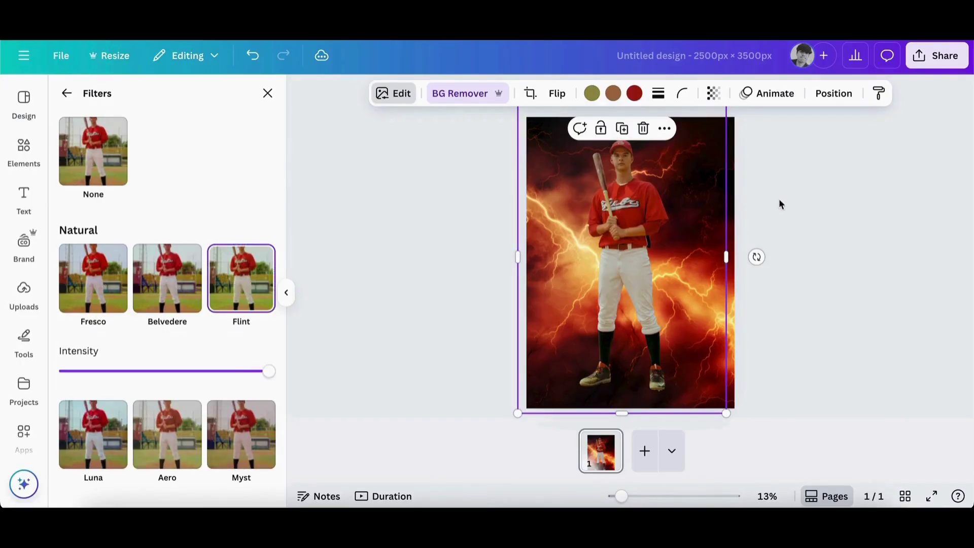
{"action": "left_click", "coordinate": [805, 206]}
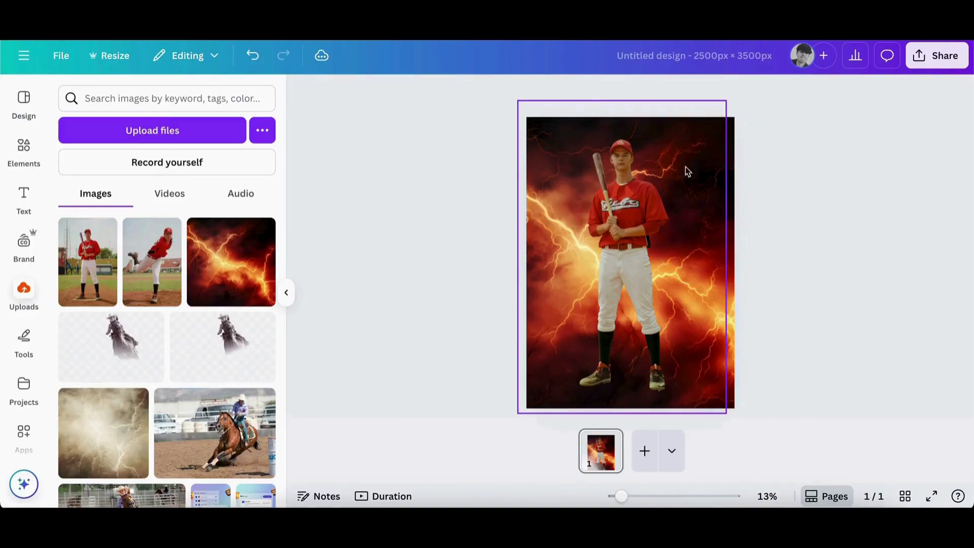
Duplicate the batter photo.
{"action": "left_click", "coordinate": [655, 257]}
{"action": "right_click", "coordinate": [607, 152]}
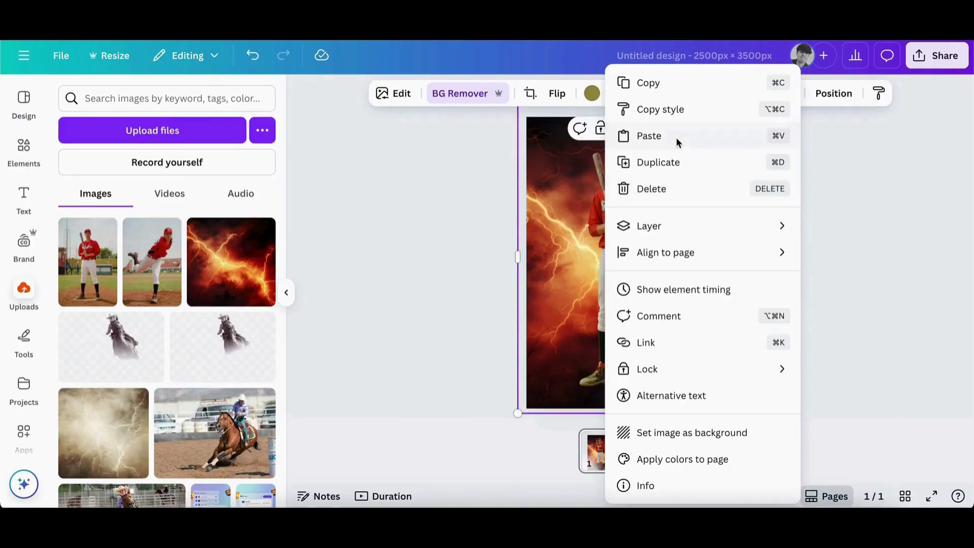
{"action": "left_click", "coordinate": [663, 164]}
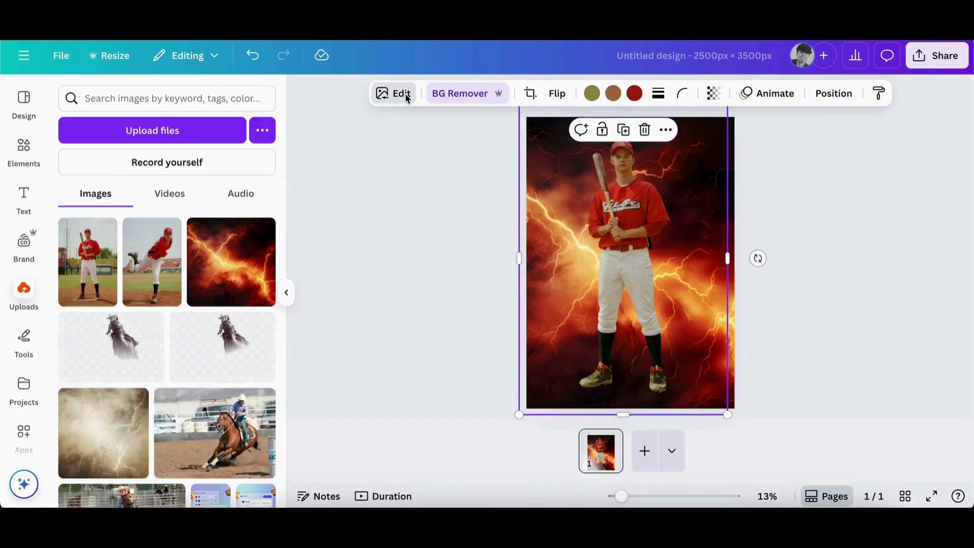
Give the copy a custom duotone with black highlights, turning it into a silhouette.
{"action": "left_click", "coordinate": [388, 95]}
{"action": "scroll", "coordinate": [157, 343], "scroll_direction": "down", "scroll_amount": 5}
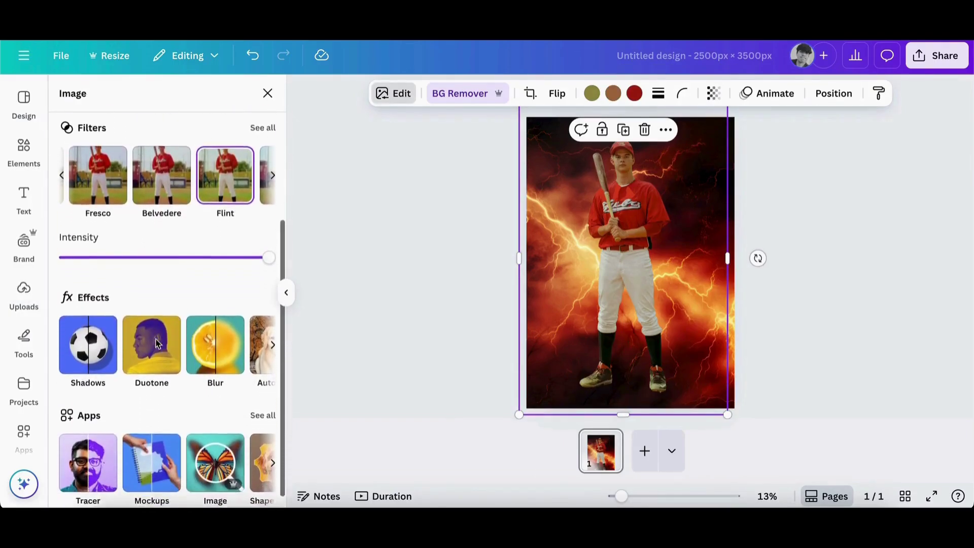
{"action": "left_click", "coordinate": [157, 325]}
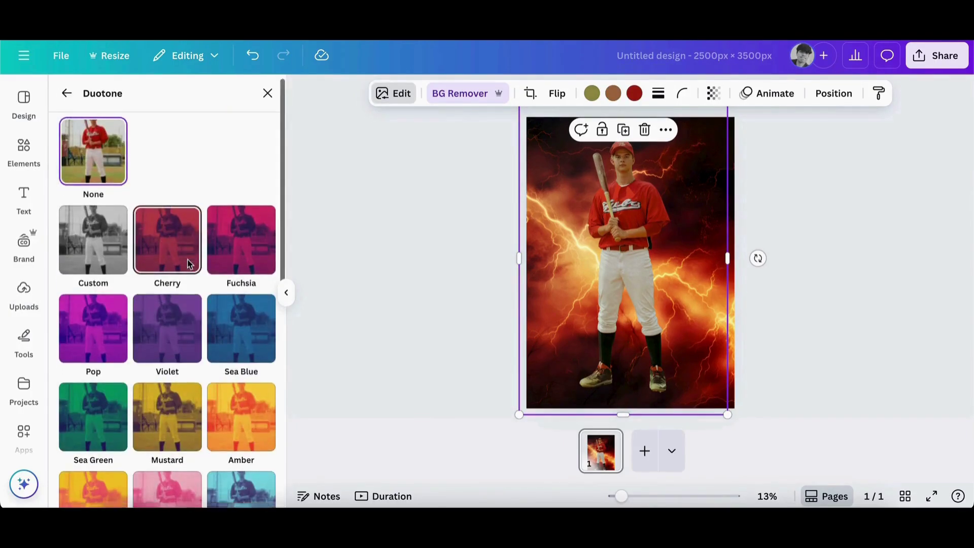
{"action": "scroll", "coordinate": [187, 261], "scroll_direction": "down", "scroll_amount": 2}
{"action": "left_click", "coordinate": [102, 182]}
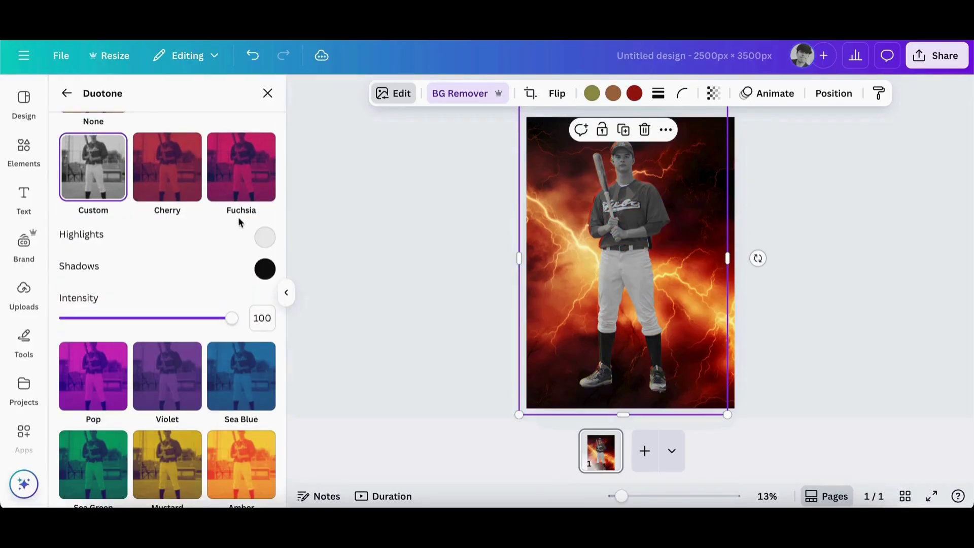
{"action": "left_click", "coordinate": [264, 238]}
{"action": "left_click_drag", "start_coordinate": [354, 314], "coordinate": [463, 356]}
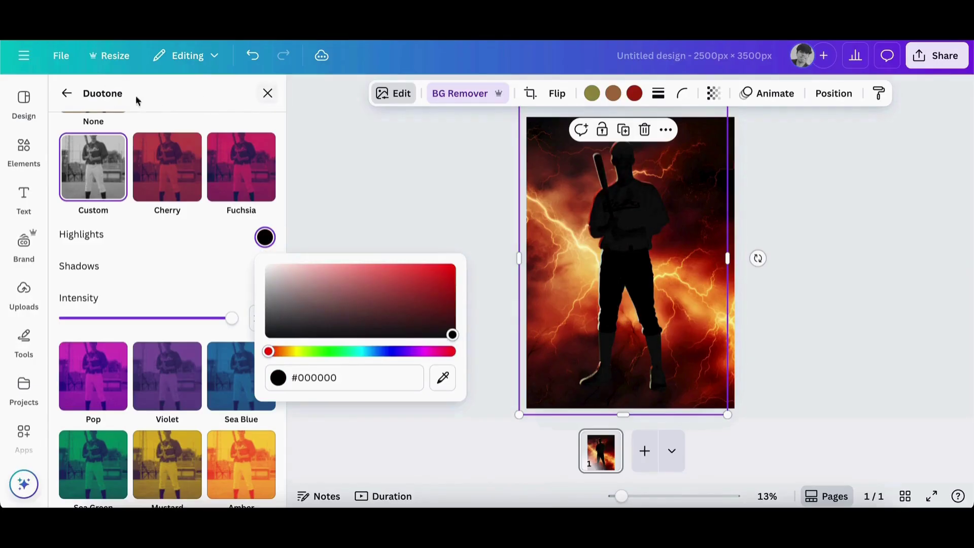
{"action": "left_click", "coordinate": [267, 95]}
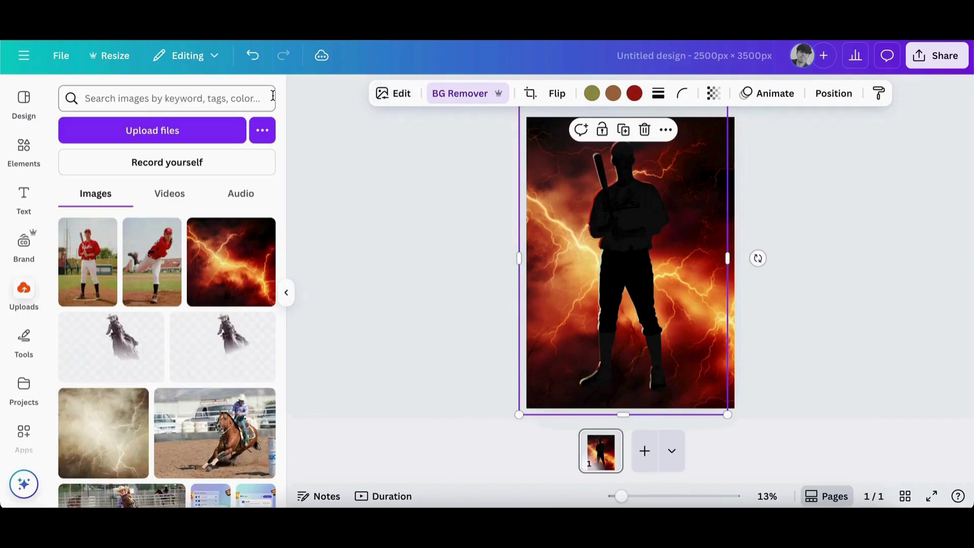
Apply a heavy whole-image blur to the black silhouette.
{"action": "left_click", "coordinate": [400, 97]}
{"action": "scroll", "coordinate": [206, 363], "scroll_direction": "down", "scroll_amount": 5}
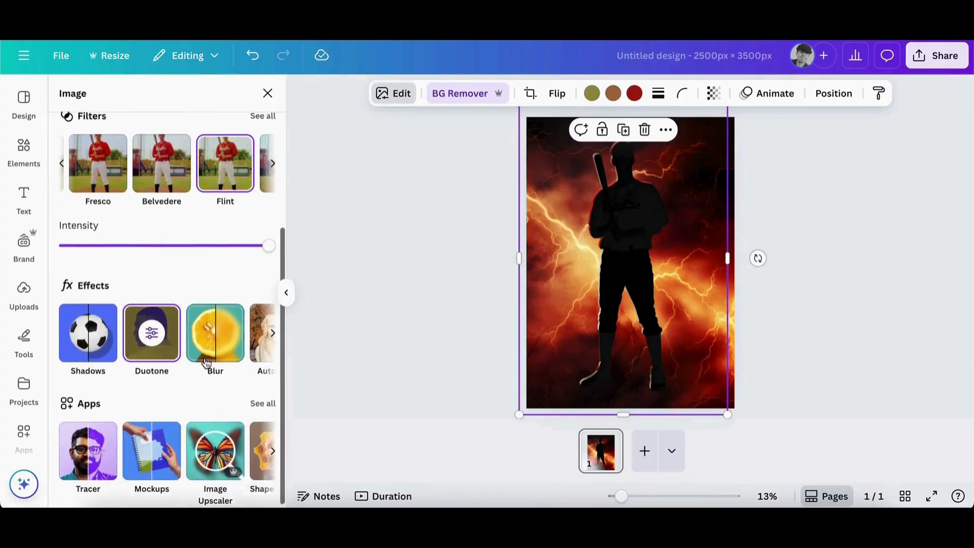
{"action": "left_click", "coordinate": [218, 330]}
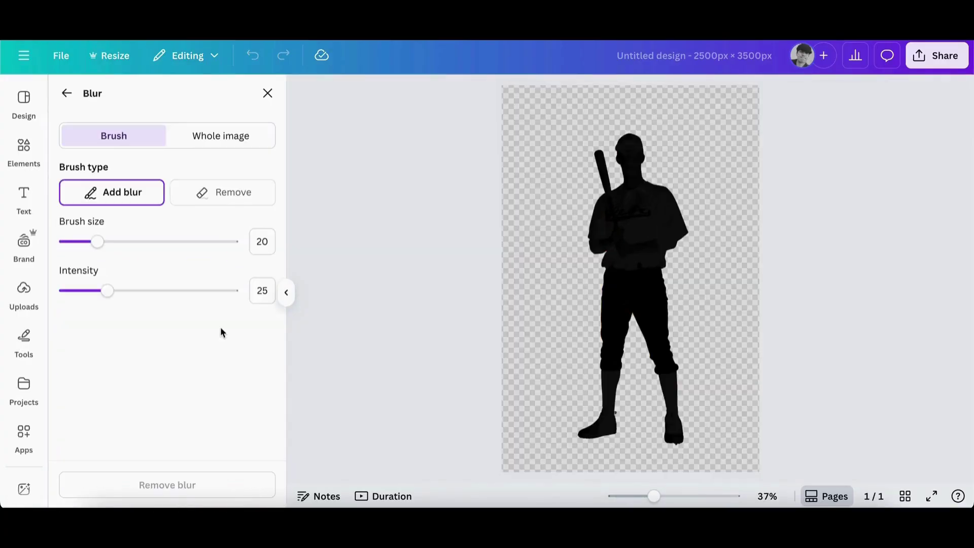
{"action": "left_click", "coordinate": [218, 136]}
{"action": "left_click_drag", "start_coordinate": [89, 195], "coordinate": [202, 202]}
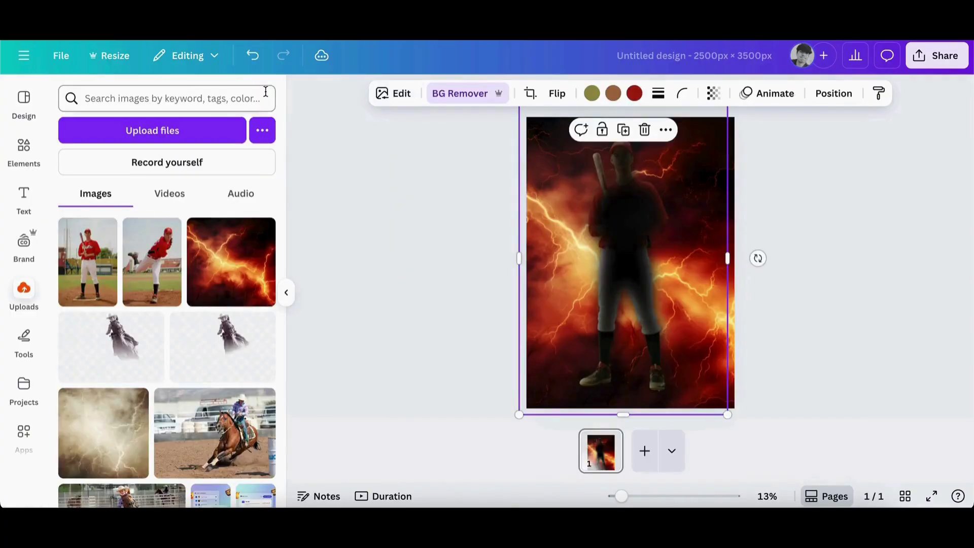
Move the silhouette layer below the red batter layer in the Layers list.
{"action": "left_click", "coordinate": [833, 93]}
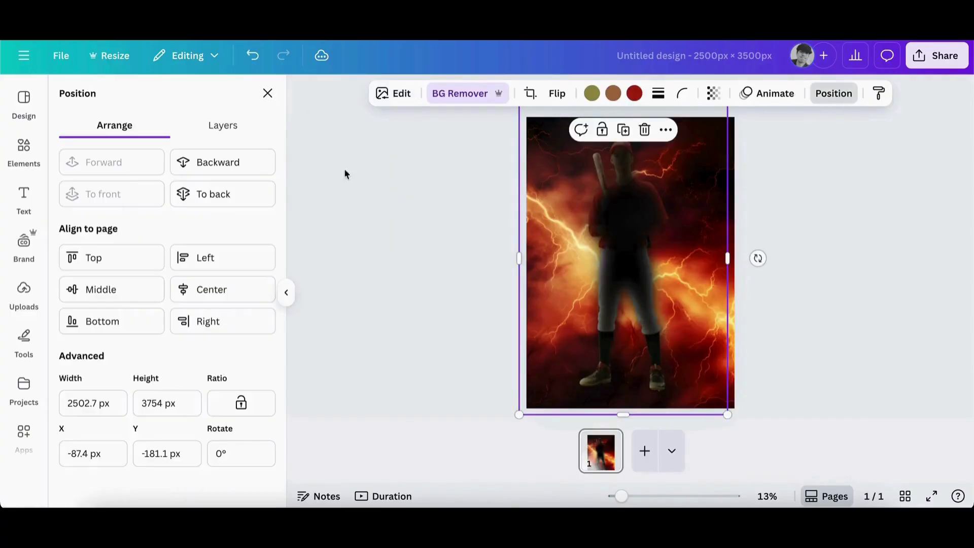
{"action": "left_click", "coordinate": [226, 125]}
{"action": "left_click_drag", "start_coordinate": [170, 205], "coordinate": [167, 256]}
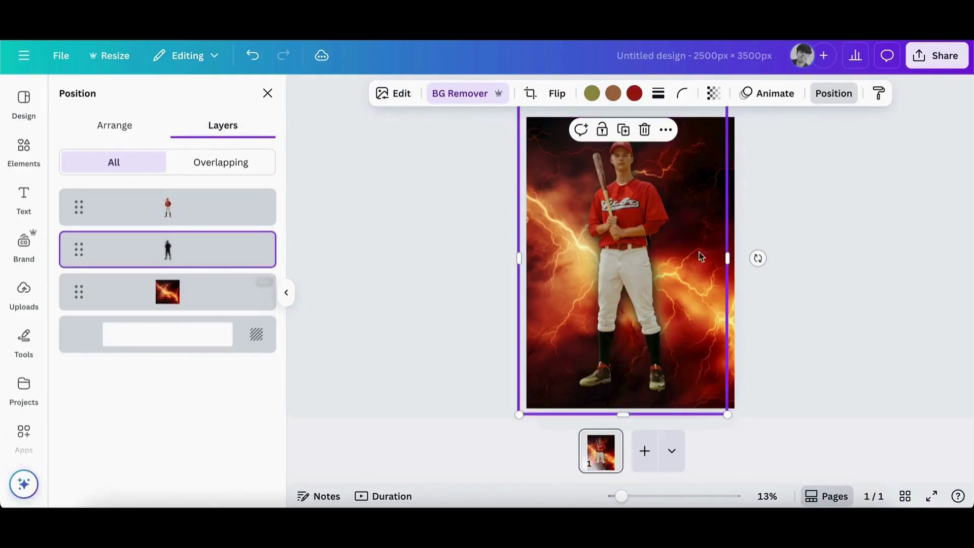
{"action": "left_click", "coordinate": [573, 288]}
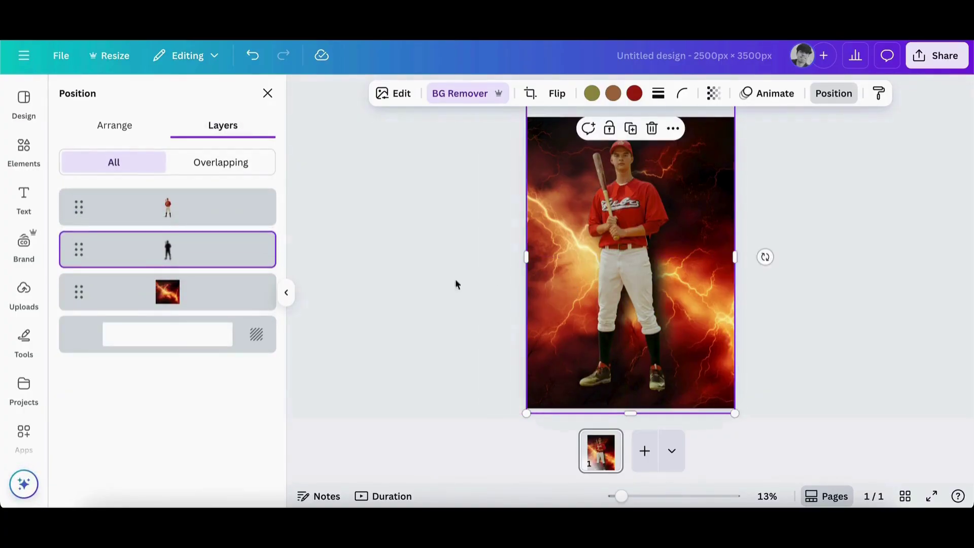
{"action": "left_click", "coordinate": [427, 277]}
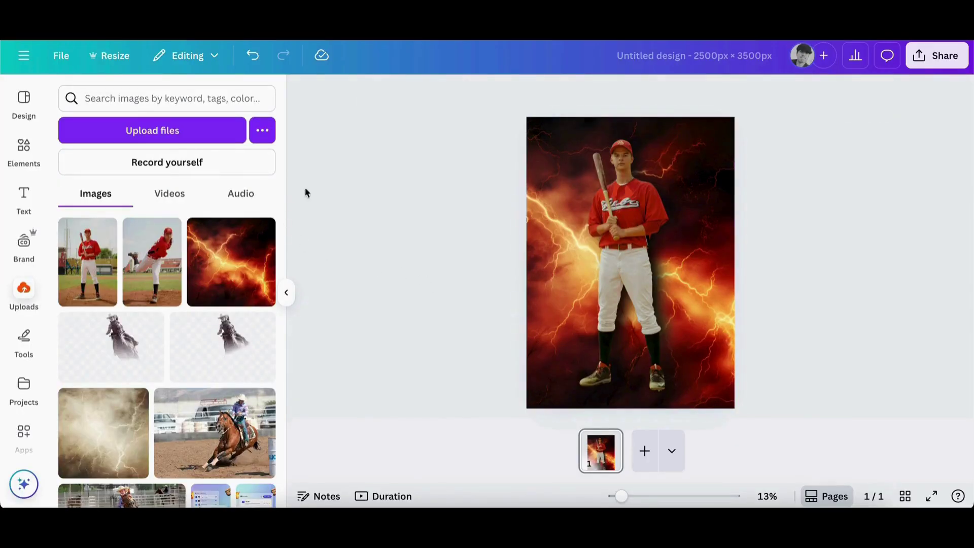
Add the pitcher photo, remove its background, and enlarge it onto the poster's right side.
{"action": "left_click", "coordinate": [172, 253]}
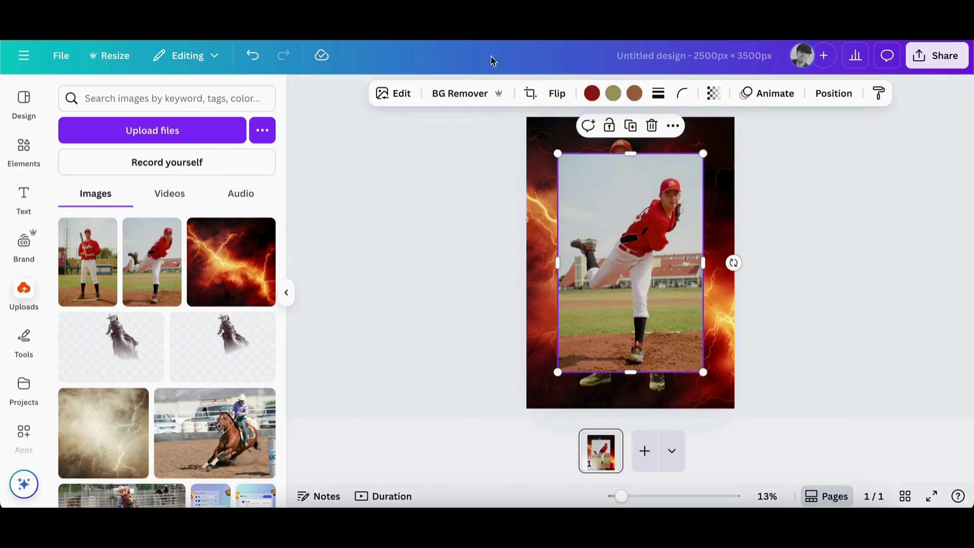
{"action": "left_click", "coordinate": [454, 96]}
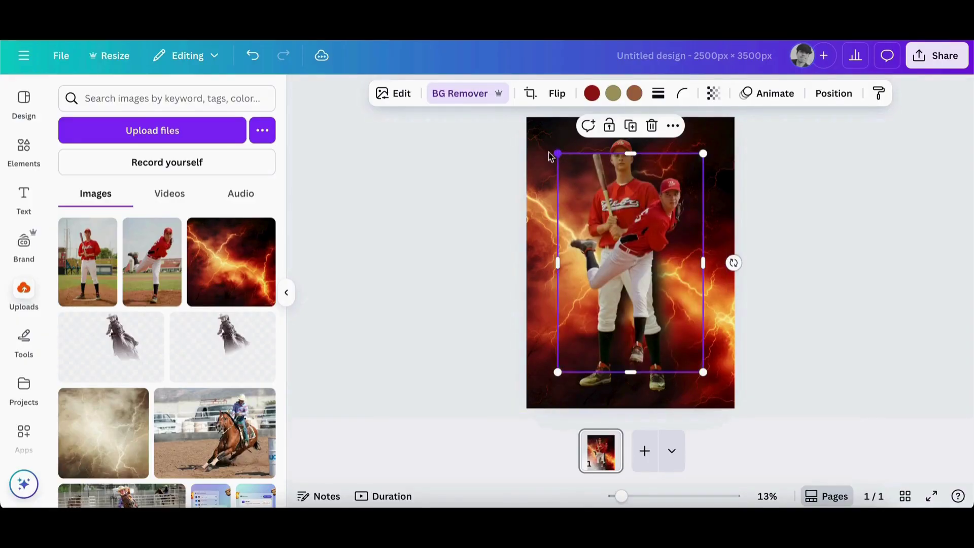
{"action": "left_click_drag", "start_coordinate": [551, 156], "coordinate": [479, 126]}
{"action": "left_click_drag", "start_coordinate": [590, 179], "coordinate": [631, 189]}
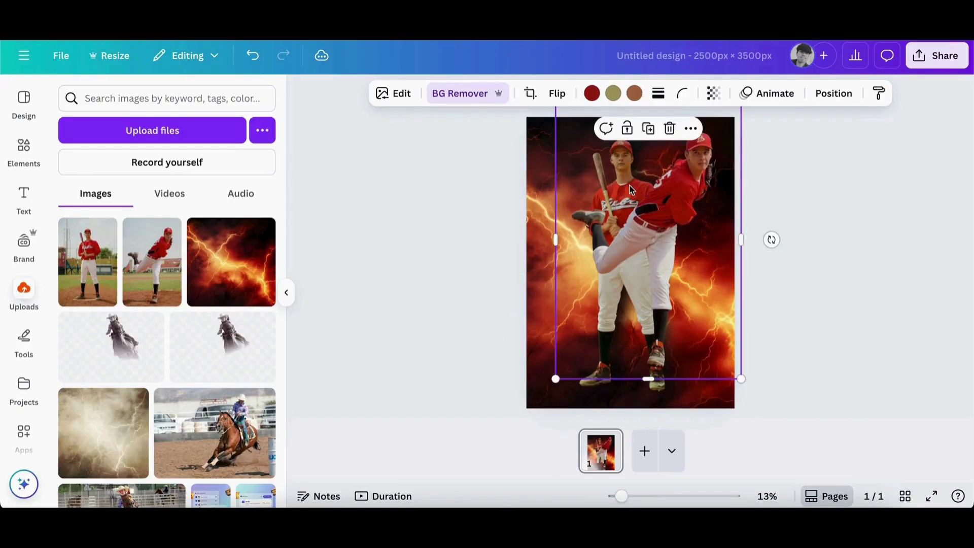
{"action": "left_click_drag", "start_coordinate": [741, 379], "coordinate": [801, 446]}
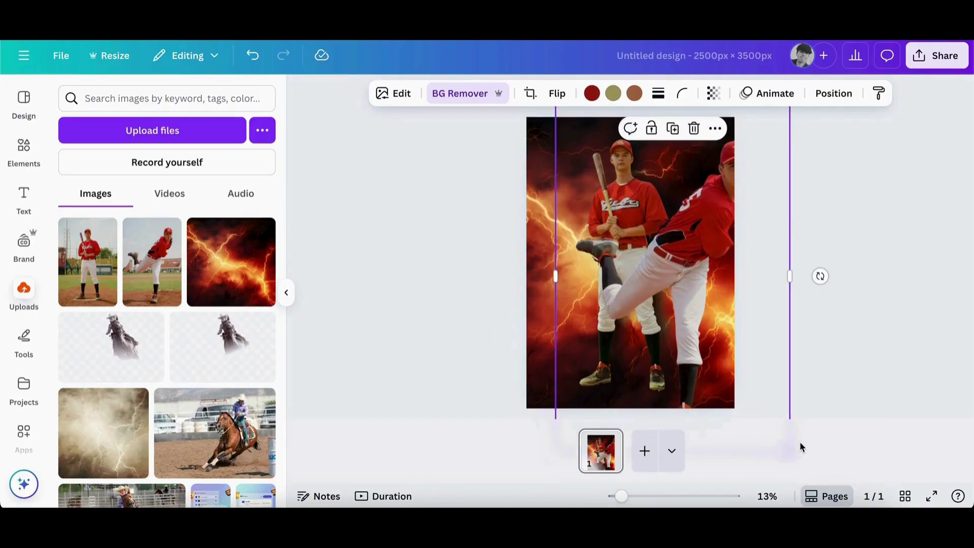
{"action": "left_click_drag", "start_coordinate": [682, 304], "coordinate": [644, 295]}
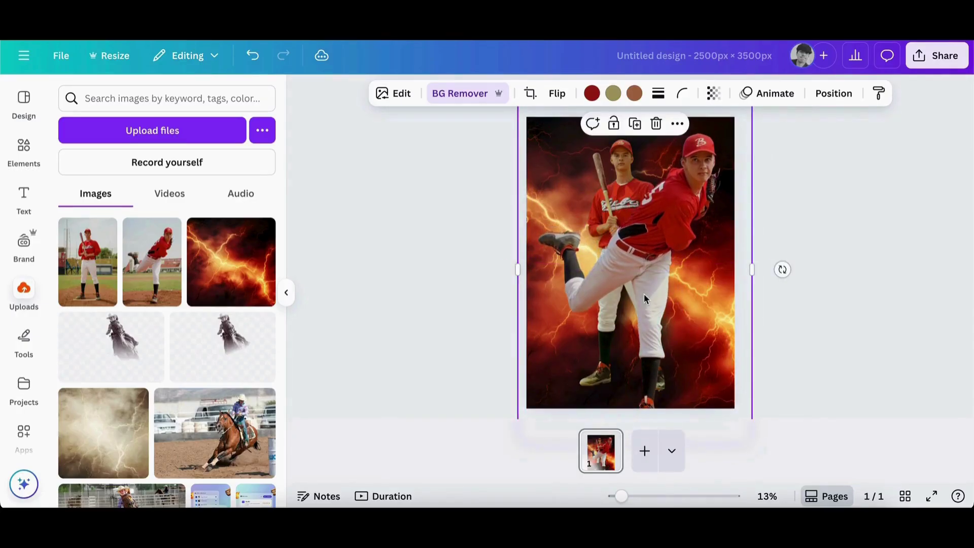
Try Custom duotone on the pitcher, then apply the Classic duotone preset.
{"action": "left_click", "coordinate": [395, 94]}
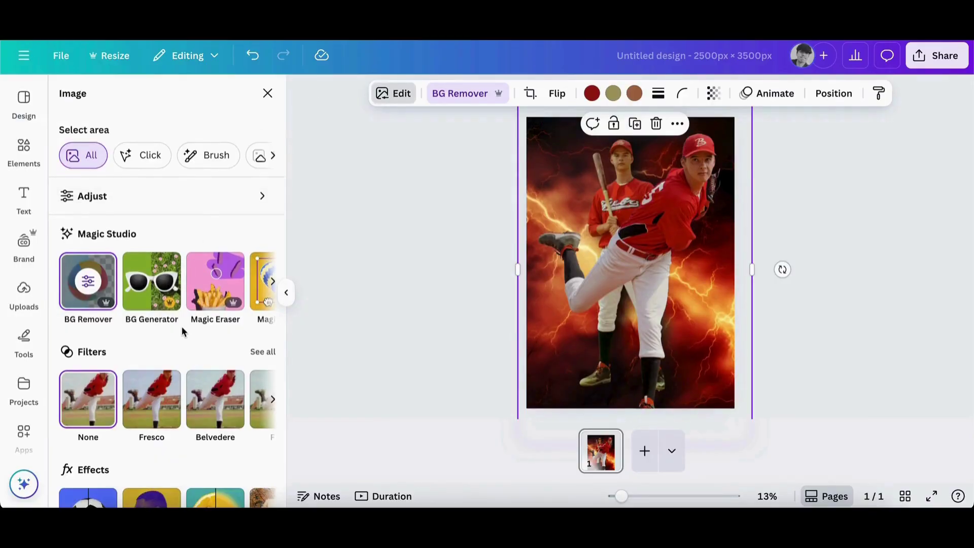
{"action": "scroll", "coordinate": [182, 327], "scroll_direction": "down", "scroll_amount": 2}
{"action": "left_click", "coordinate": [151, 404]}
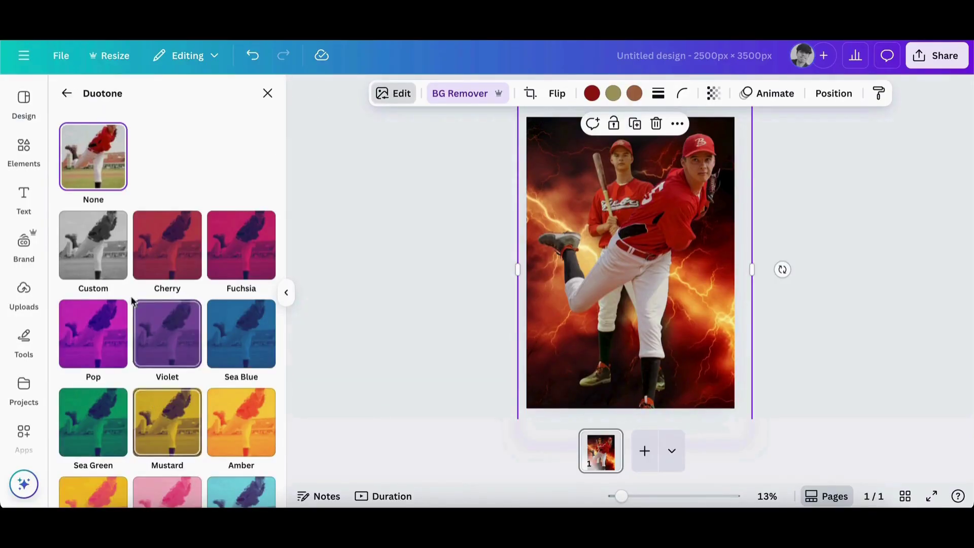
{"action": "left_click", "coordinate": [104, 242]}
{"action": "scroll", "coordinate": [203, 319], "scroll_direction": "down", "scroll_amount": 8}
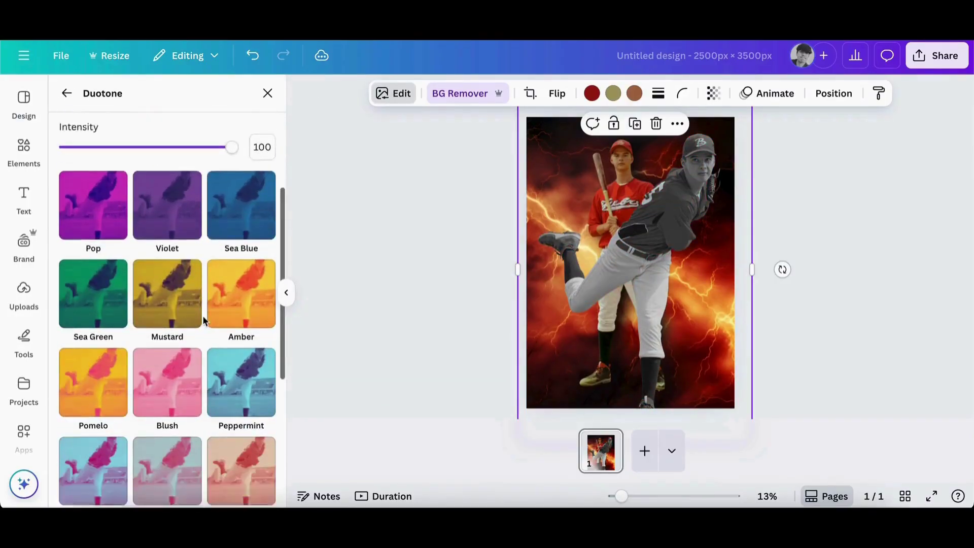
{"action": "scroll", "coordinate": [205, 320], "scroll_direction": "down", "scroll_amount": 2}
{"action": "left_click", "coordinate": [163, 444]}
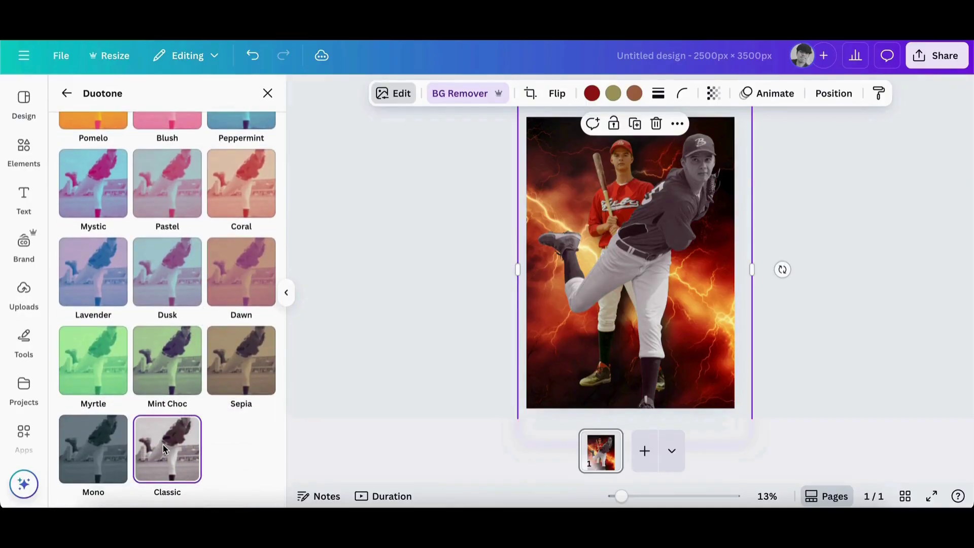
{"action": "scroll", "coordinate": [194, 255], "scroll_direction": "up", "scroll_amount": 10}
{"action": "key", "text": "Escape"}
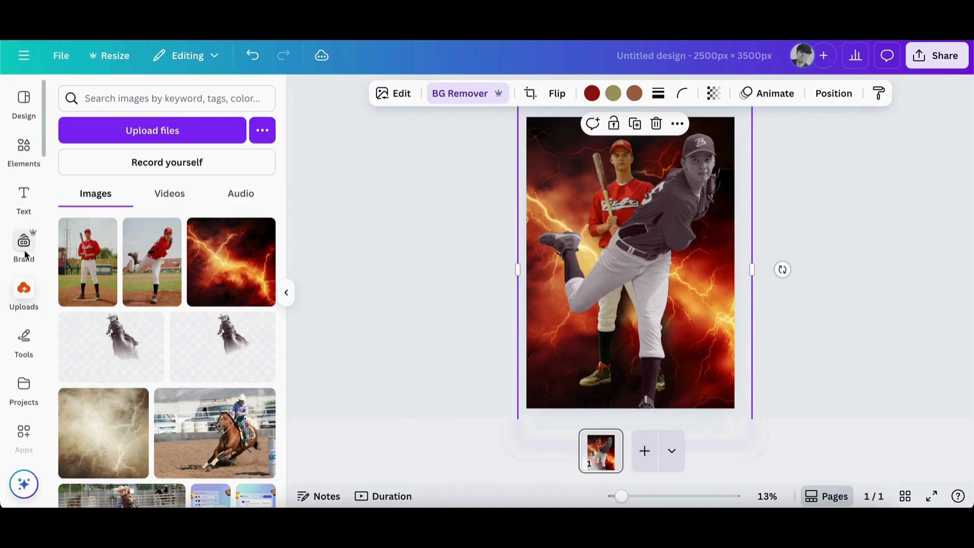
{"action": "scroll", "coordinate": [24, 259], "scroll_direction": "down", "scroll_amount": 1}
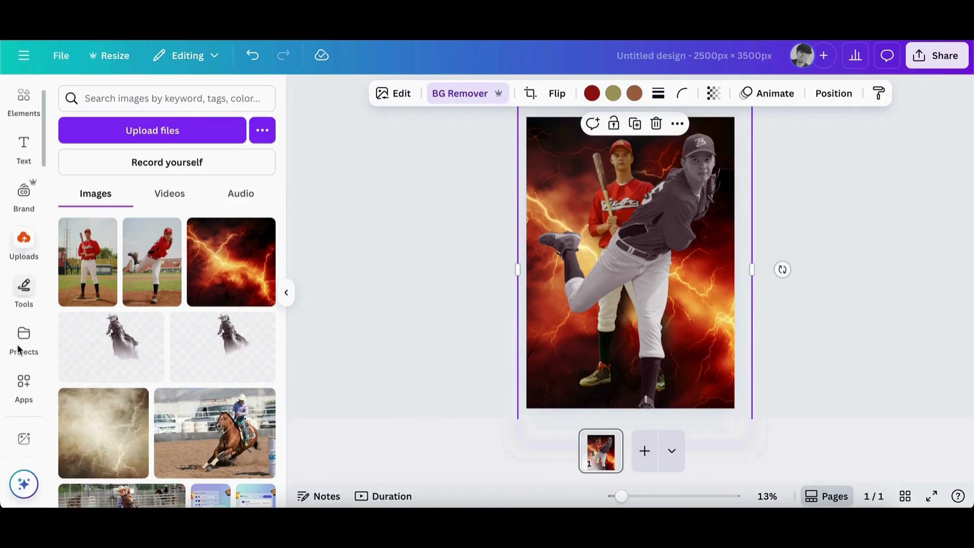
Search Apps for 'image blende' and open the Image Blender app.
{"action": "left_click", "coordinate": [24, 385]}
{"action": "left_click", "coordinate": [153, 97]}
{"action": "type", "text": "image"}
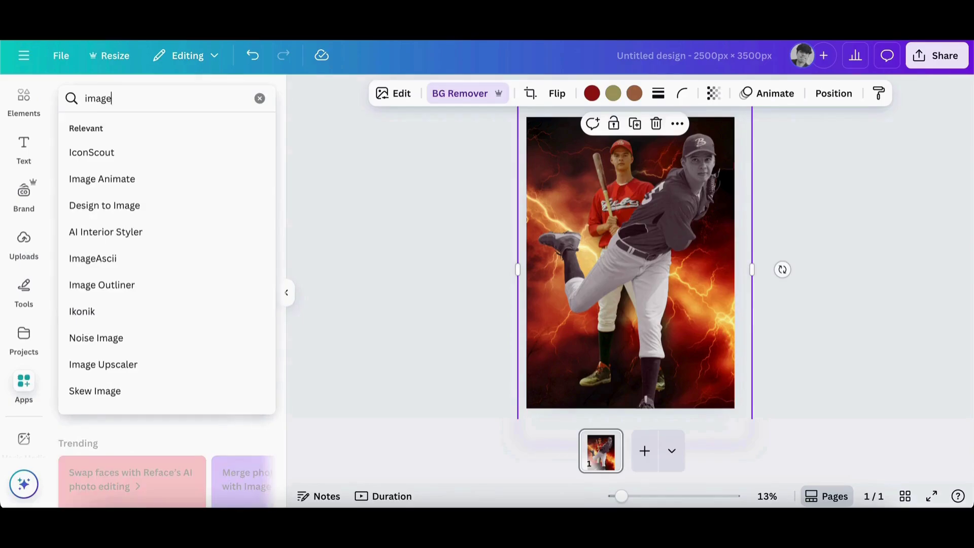
{"action": "type", "text": " blender"}
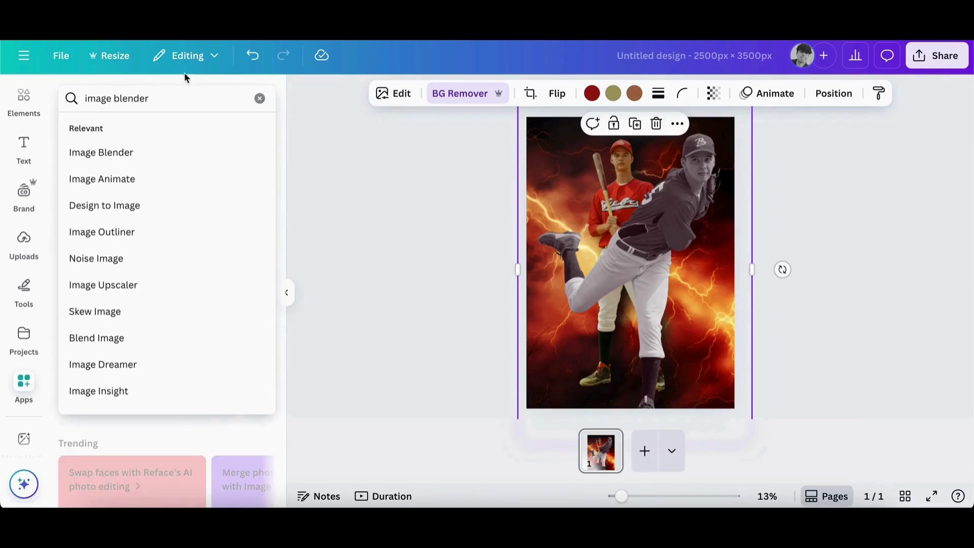
{"action": "left_click", "coordinate": [128, 152]}
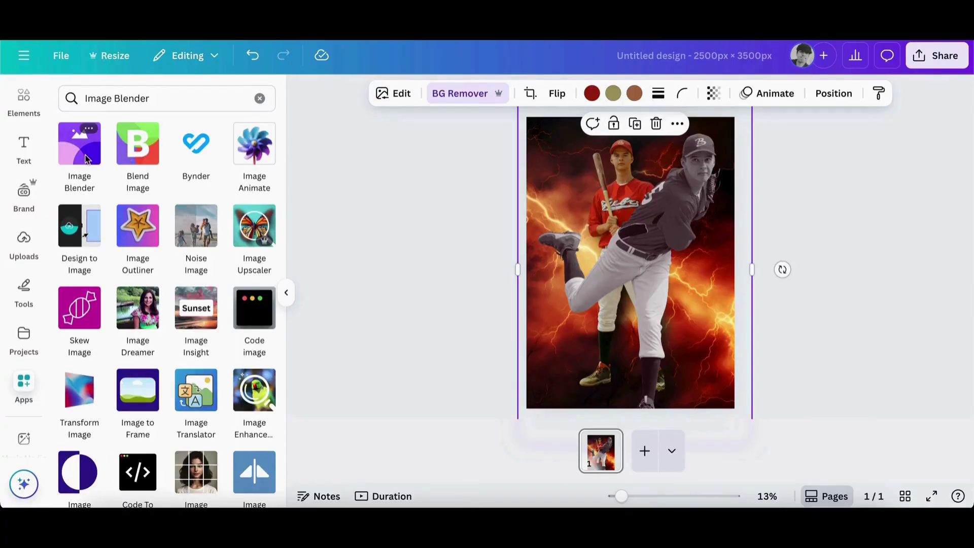
{"action": "left_click", "coordinate": [86, 159]}
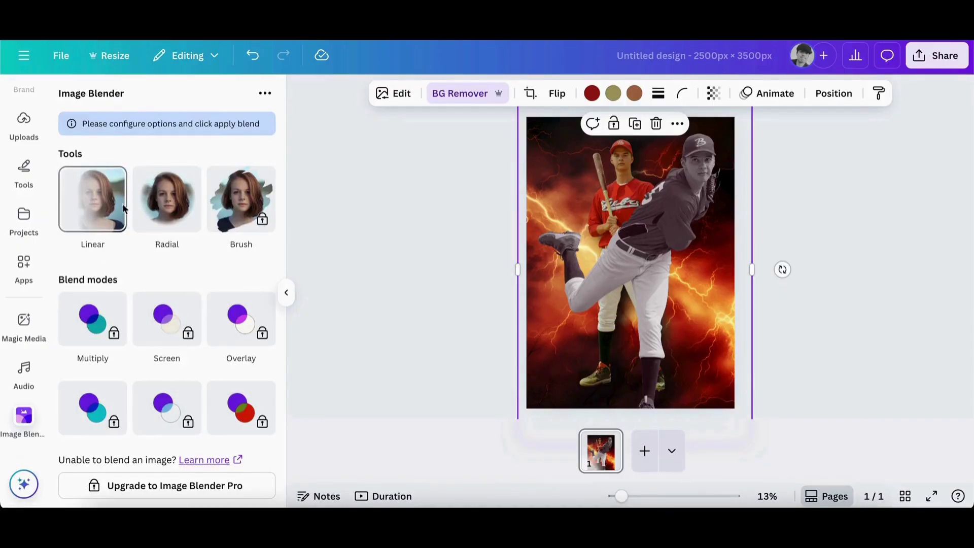
Apply a Linear Image Blender fade at strength 8 to the pitcher, after trying Radial.
{"action": "left_click", "coordinate": [90, 204]}
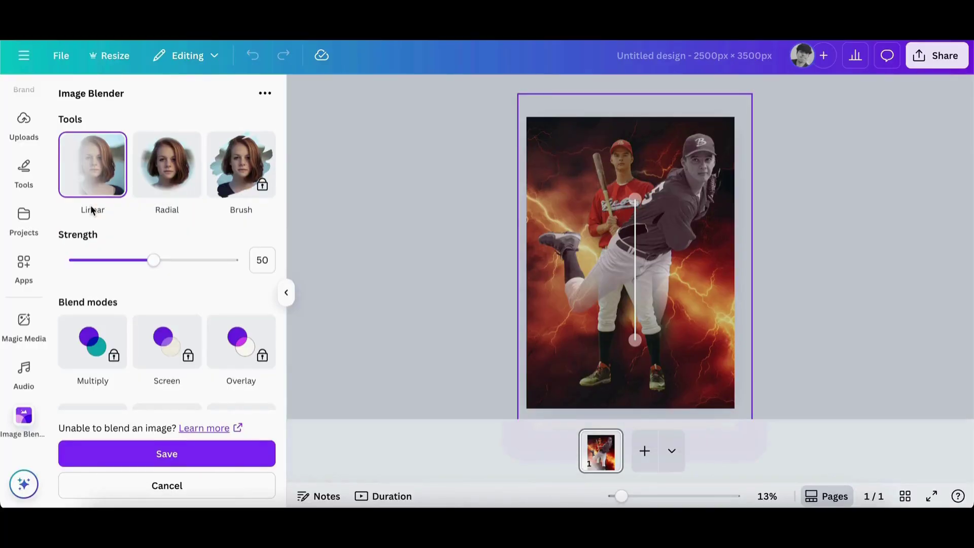
{"action": "left_click", "coordinate": [167, 165]}
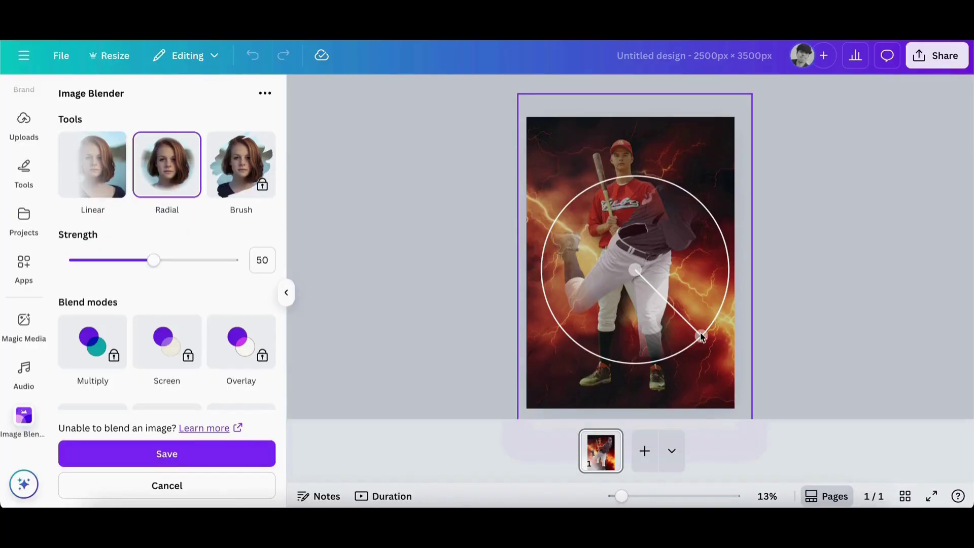
{"action": "mouse_move", "coordinate": [693, 330]}
{"action": "left_mouse_down"}
{"action": "mouse_move", "coordinate": [652, 284]}
{"action": "mouse_move", "coordinate": [782, 389]}
{"action": "mouse_move", "coordinate": [695, 344]}
{"action": "left_mouse_up"}
{"action": "left_click", "coordinate": [105, 178]}
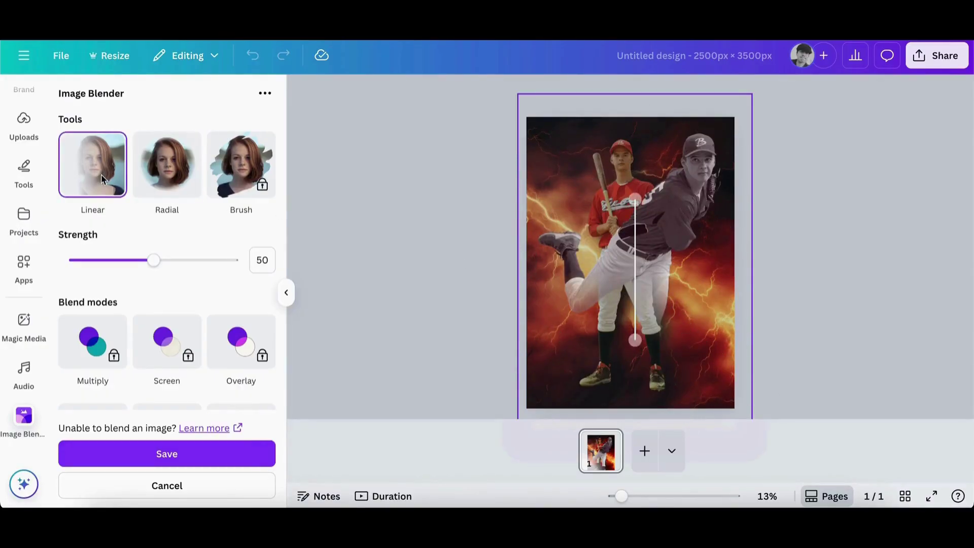
{"action": "left_click_drag", "start_coordinate": [150, 261], "coordinate": [96, 275]}
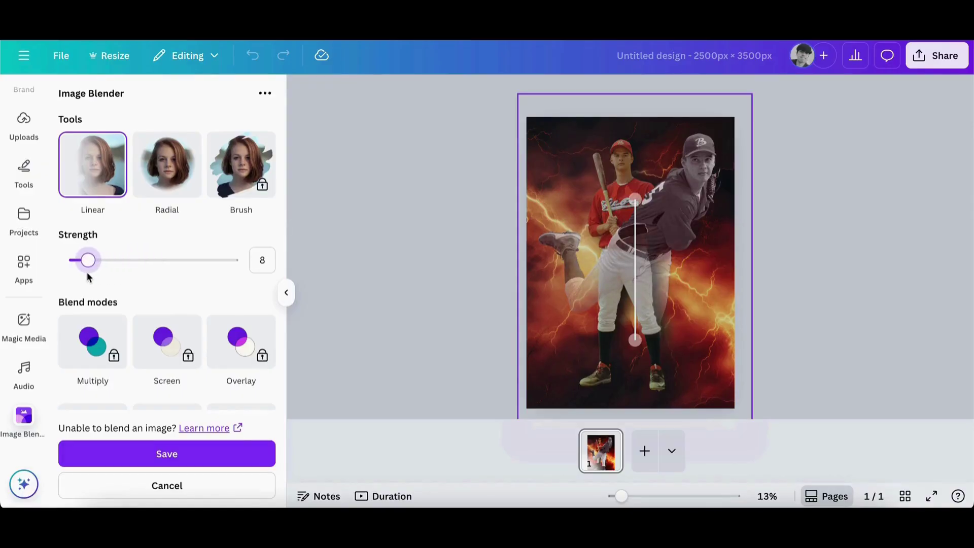
{"action": "left_click", "coordinate": [189, 453]}
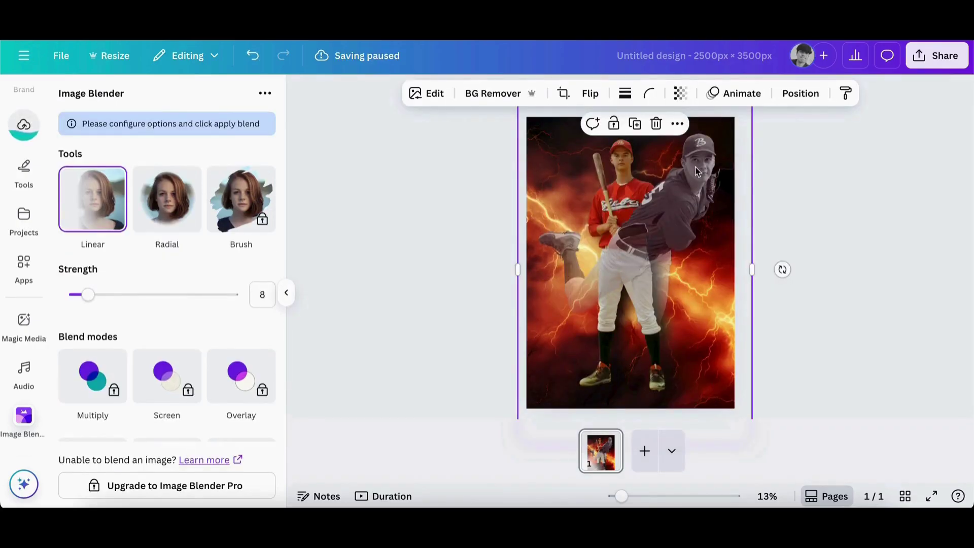
Move the faded pitcher image below the black silhouette in the layer list.
{"action": "left_click", "coordinate": [807, 94]}
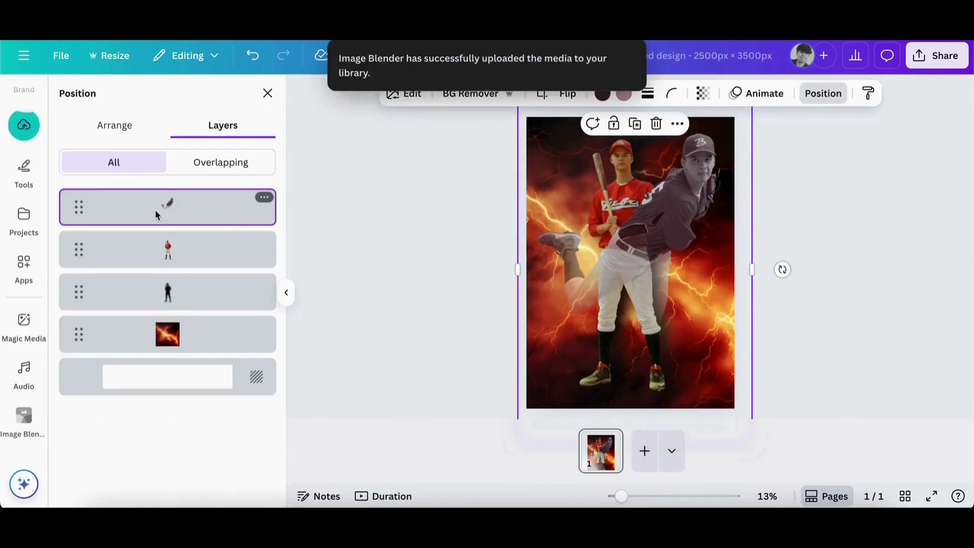
{"action": "left_click_drag", "start_coordinate": [154, 209], "coordinate": [159, 282]}
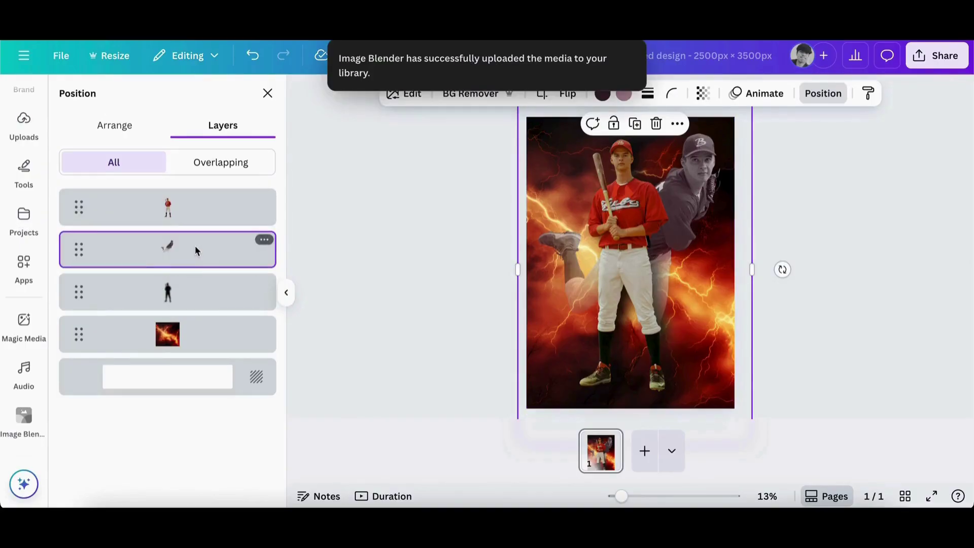
{"action": "left_click_drag", "start_coordinate": [195, 246], "coordinate": [191, 331]}
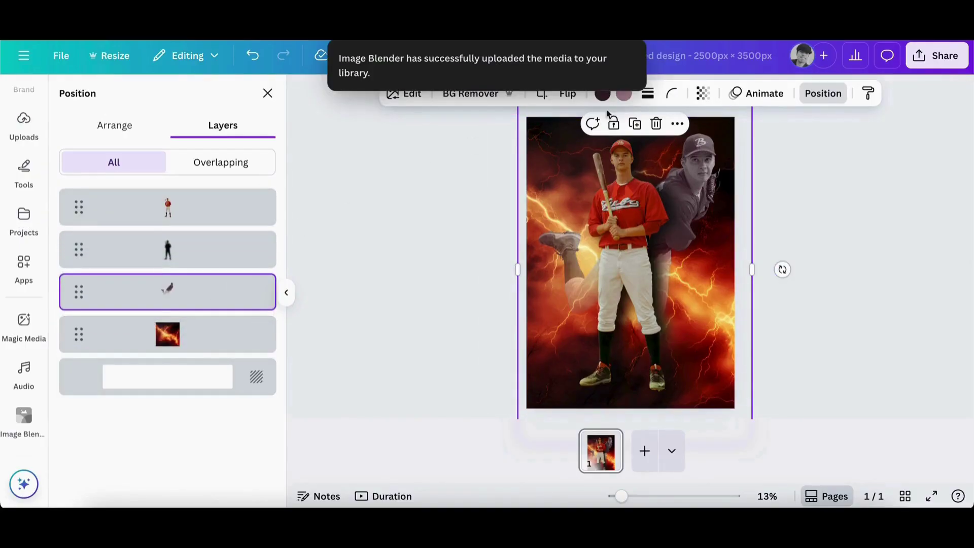
Set the pitcher image's transparency to 82, then enlarge and position it behind the batter.
{"action": "left_click", "coordinate": [702, 94]}
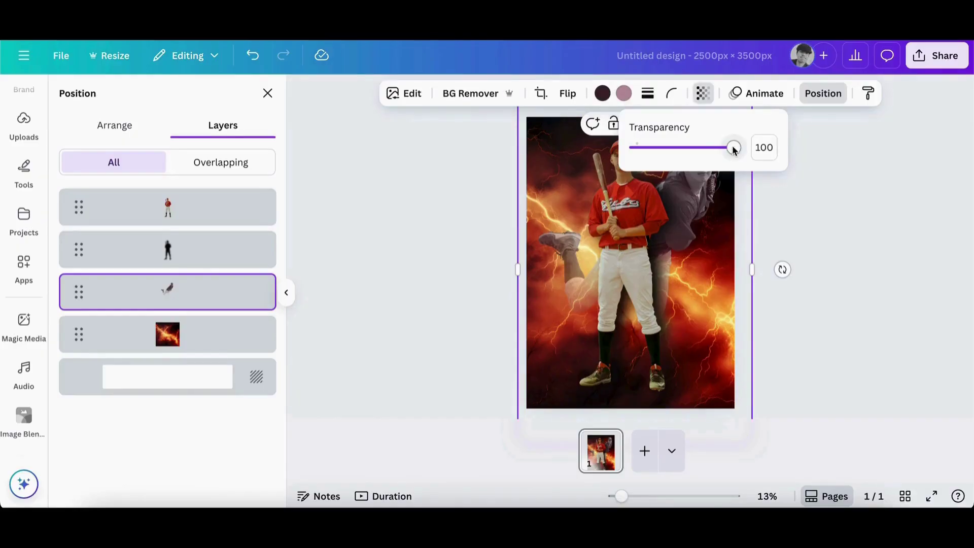
{"action": "left_click_drag", "start_coordinate": [733, 148], "coordinate": [723, 148]}
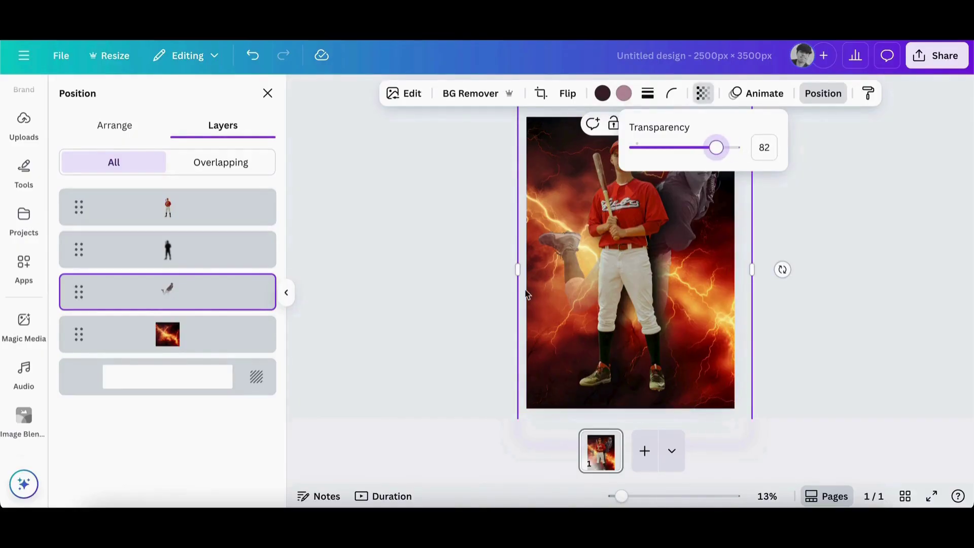
{"action": "left_click_drag", "start_coordinate": [621, 496], "coordinate": [614, 496]}
{"action": "left_click_drag", "start_coordinate": [542, 129], "coordinate": [467, 115]}
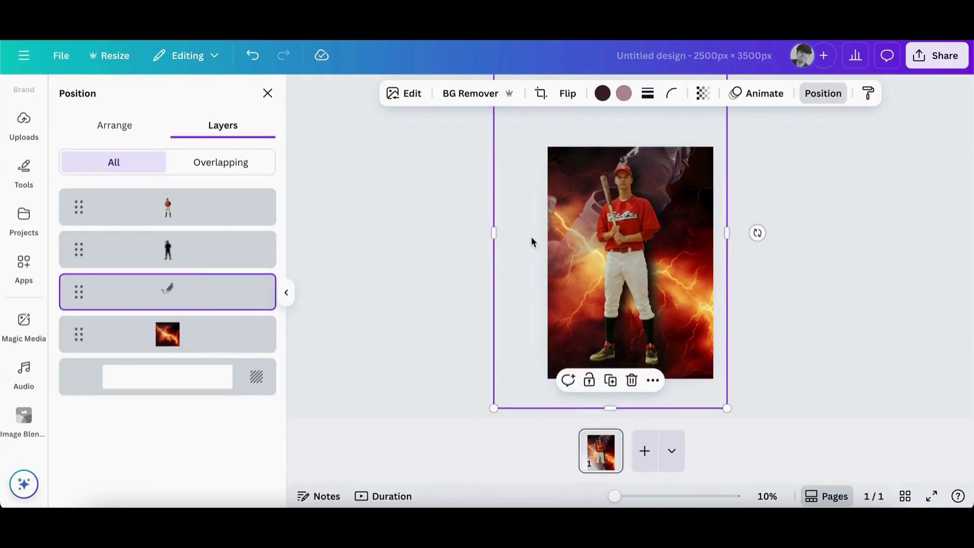
{"action": "left_click_drag", "start_coordinate": [531, 238], "coordinate": [544, 296]}
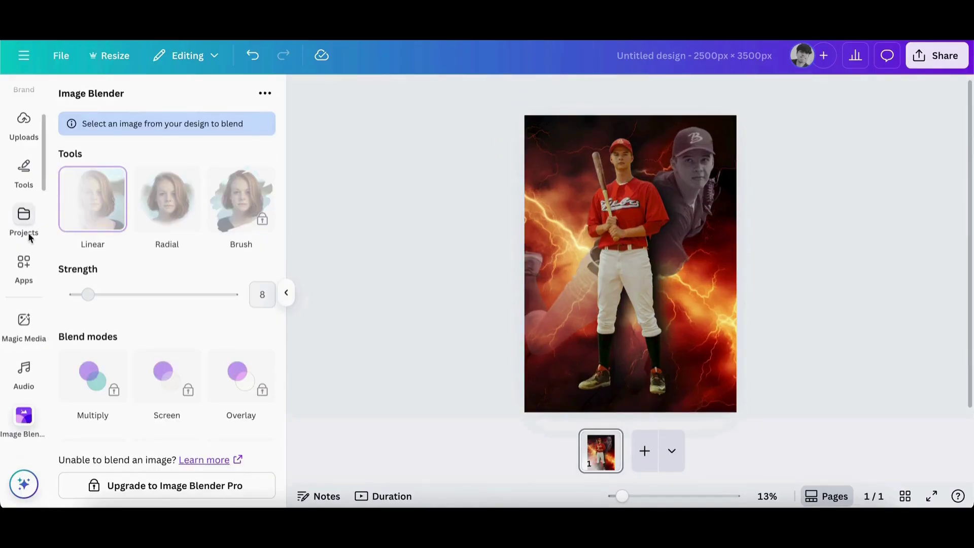
Search the elements library for 'gold texture'.
{"action": "scroll", "coordinate": [29, 238], "scroll_direction": "up", "scroll_amount": 2}
{"action": "scroll", "coordinate": [29, 237], "scroll_direction": "up", "scroll_amount": 2}
{"action": "left_click", "coordinate": [25, 151]}
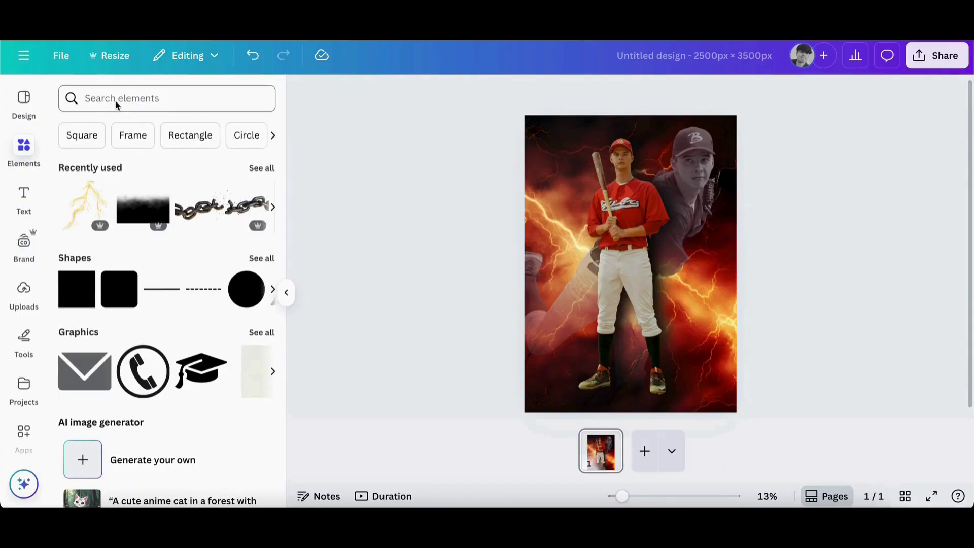
{"action": "left_click", "coordinate": [144, 98]}
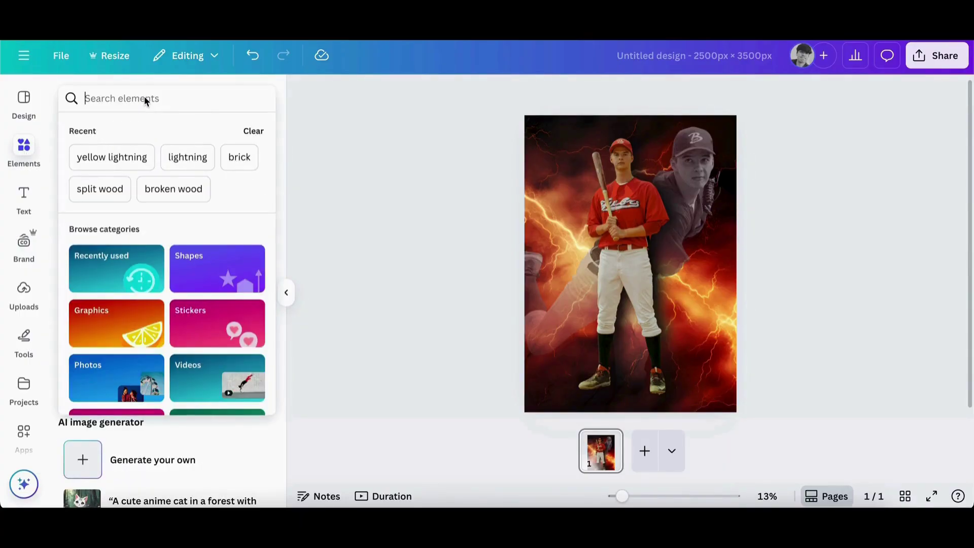
{"action": "type", "text": "gold tex"}
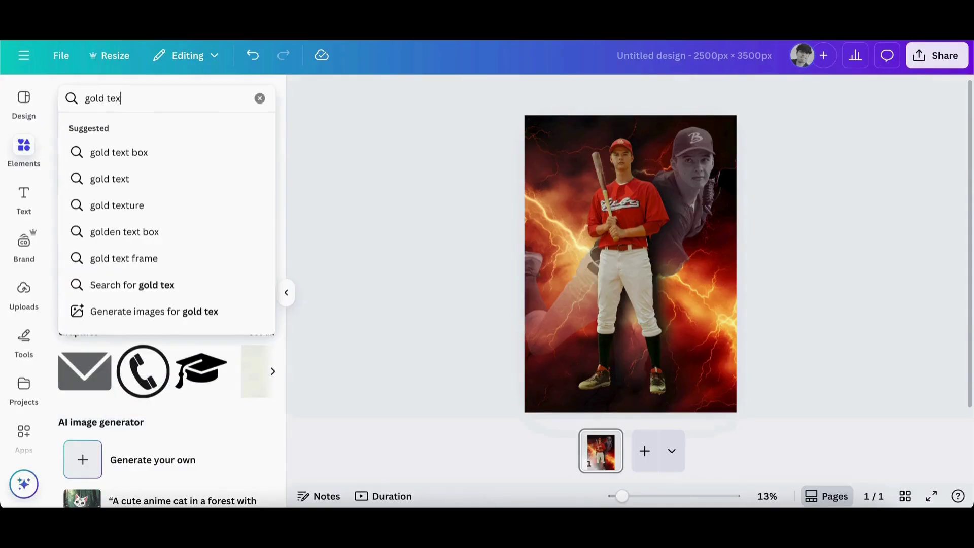
{"action": "type", "text": "ture"}
{"action": "key", "text": "Return"}
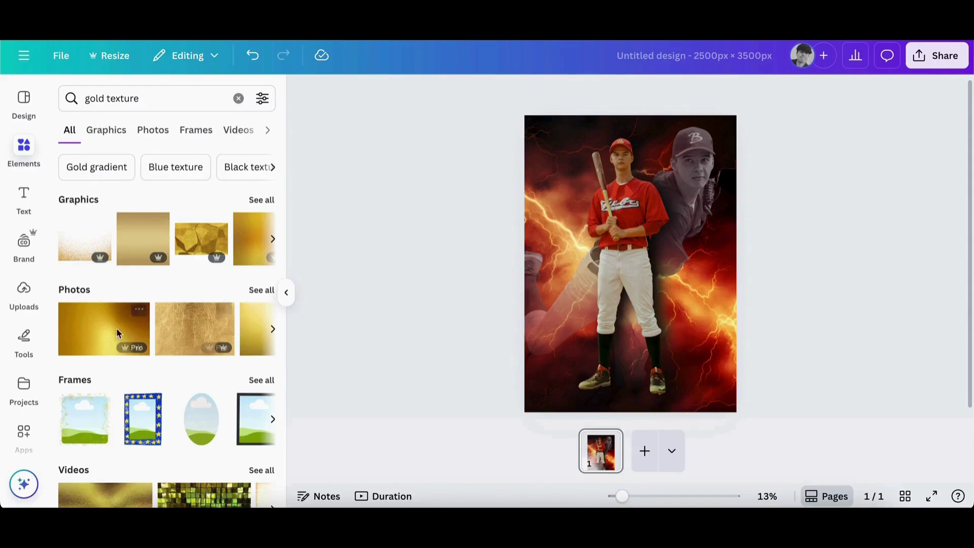
Add the gold foil photo from all Photos results and move it to the poster's lower half.
{"action": "left_click", "coordinate": [254, 290]}
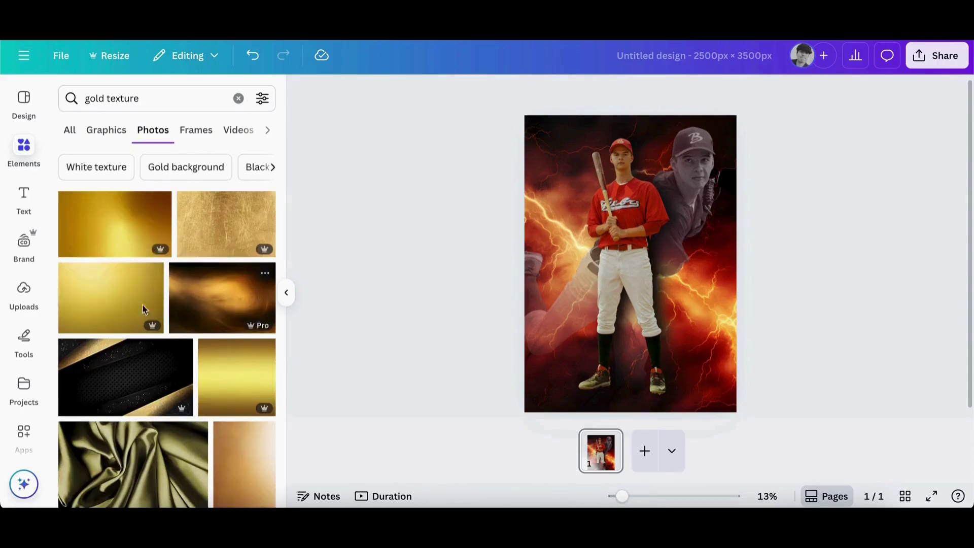
{"action": "scroll", "coordinate": [182, 351], "scroll_direction": "down", "scroll_amount": 5}
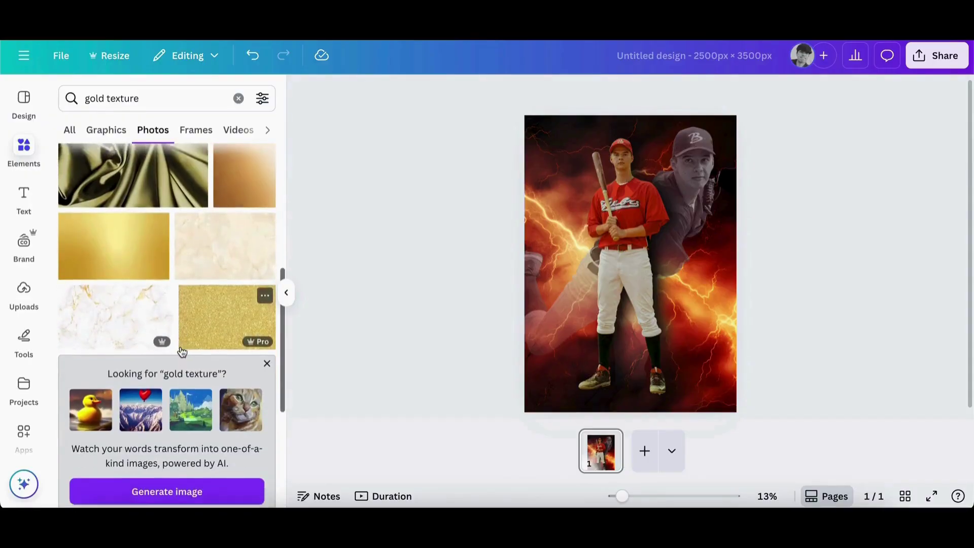
{"action": "scroll", "coordinate": [181, 351], "scroll_direction": "up", "scroll_amount": 3}
{"action": "scroll", "coordinate": [182, 350], "scroll_direction": "up", "scroll_amount": 5}
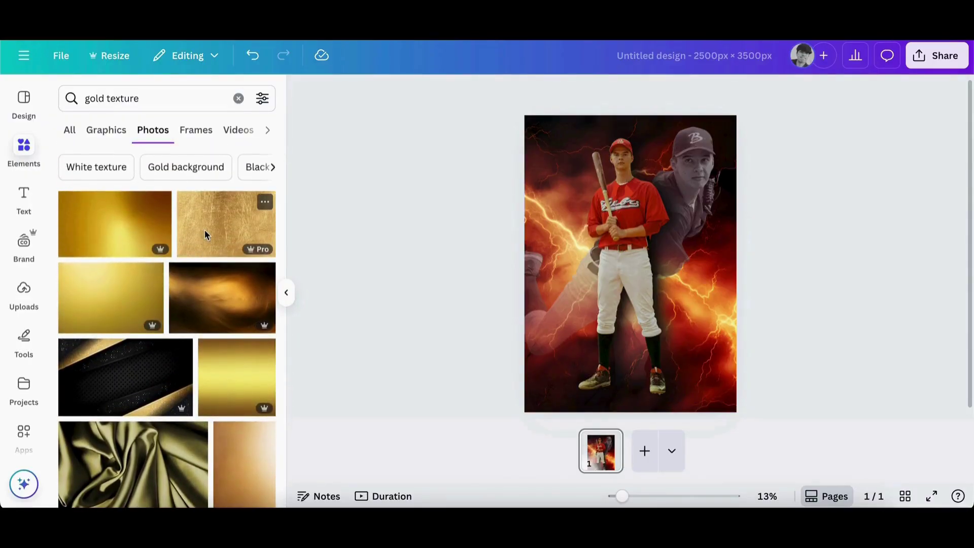
{"action": "left_click", "coordinate": [205, 229]}
{"action": "left_click_drag", "start_coordinate": [613, 250], "coordinate": [613, 321]}
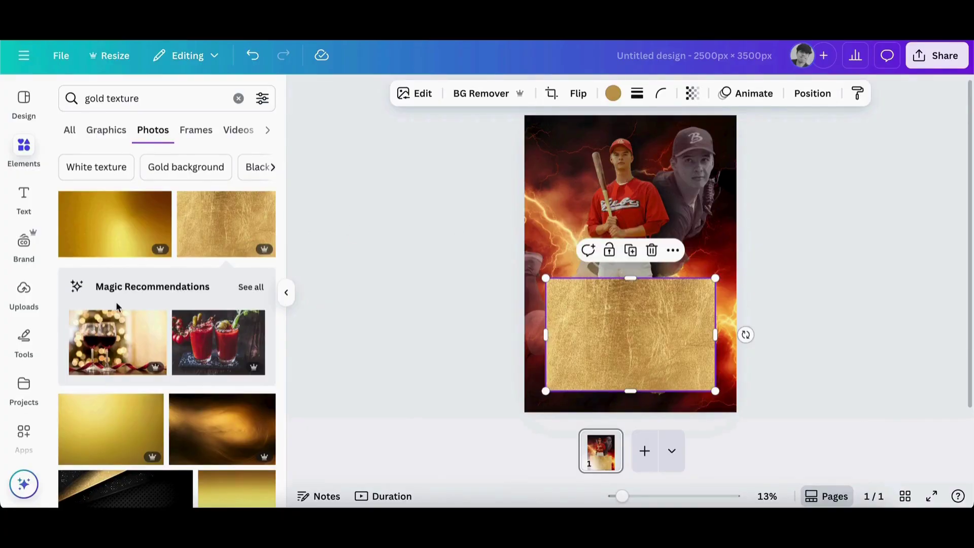
{"action": "scroll", "coordinate": [31, 265], "scroll_direction": "down", "scroll_amount": 3}
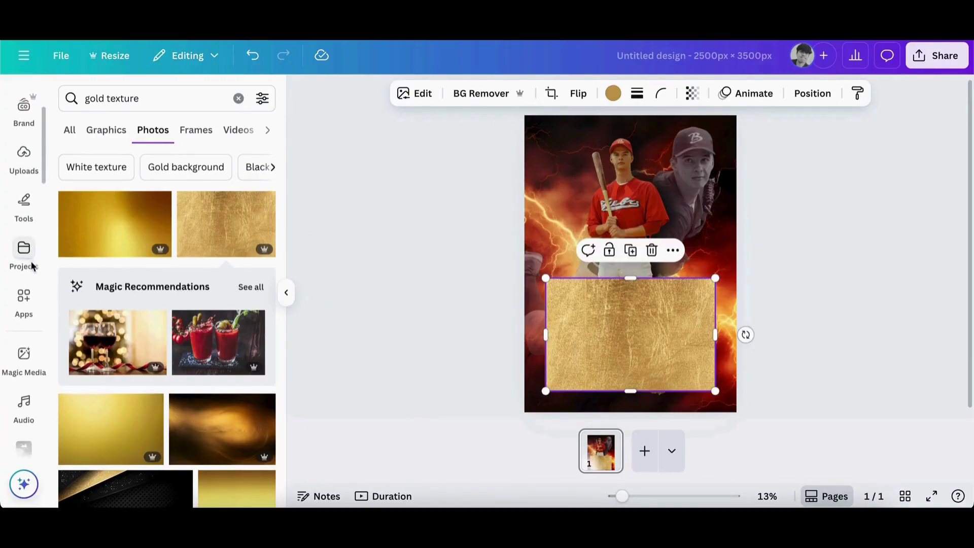
Search Apps for 'Font Frame' and launch the FontFrame app with the image deselected.
{"action": "left_click", "coordinate": [28, 288]}
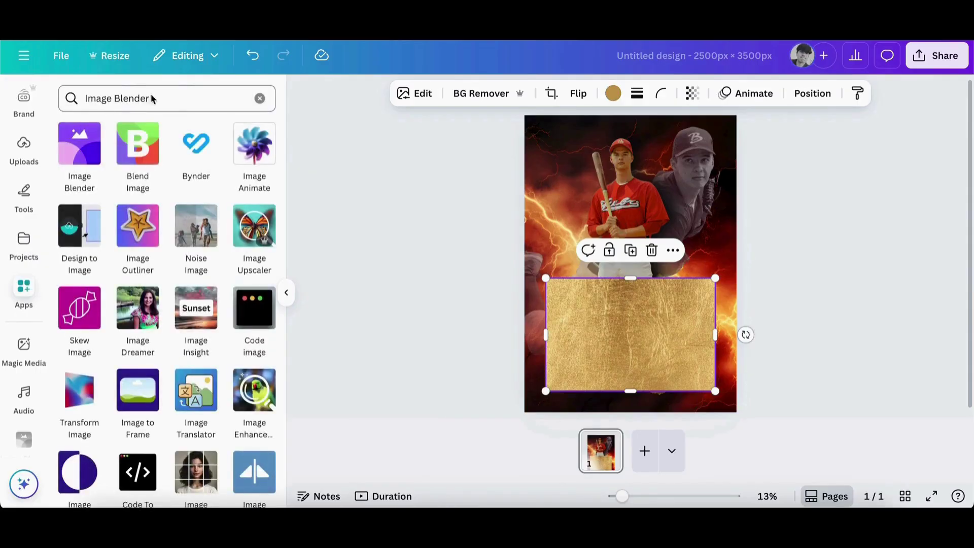
{"action": "left_click", "coordinate": [182, 94]}
{"action": "left_click_drag", "start_coordinate": [181, 93], "coordinate": [78, 83]}
{"action": "type", "text": "Font Frame"}
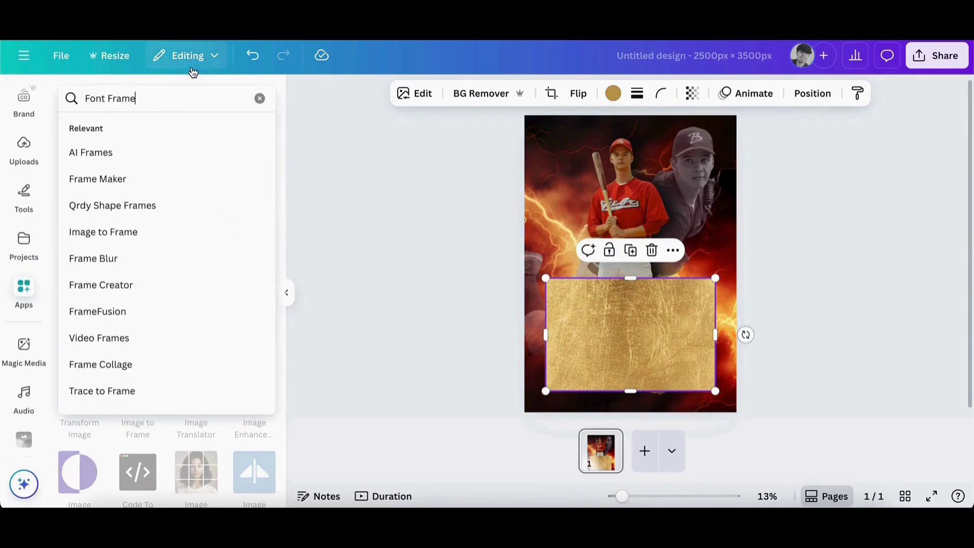
{"action": "key", "text": "Return"}
{"action": "scroll", "coordinate": [168, 304], "scroll_direction": "down", "scroll_amount": 5}
{"action": "left_click", "coordinate": [385, 205]}
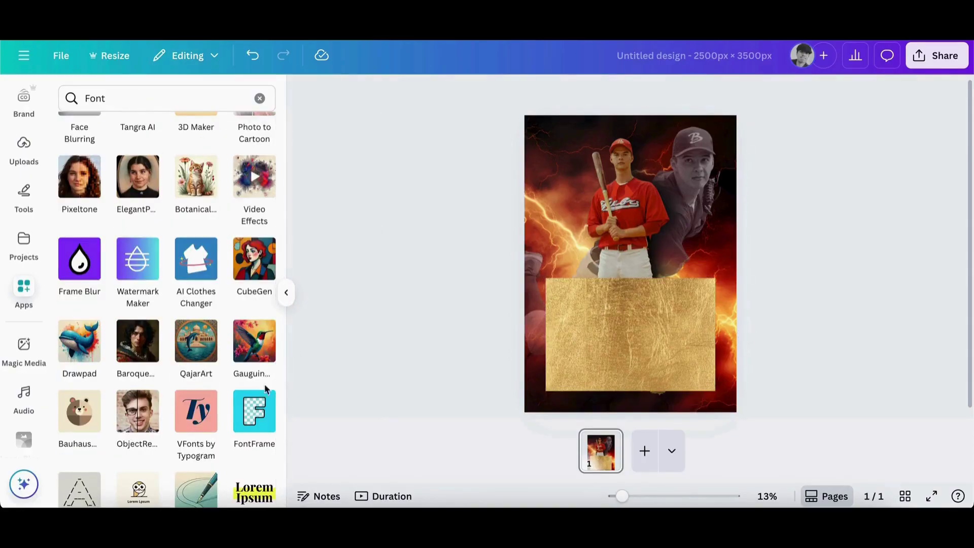
{"action": "left_click", "coordinate": [254, 407]}
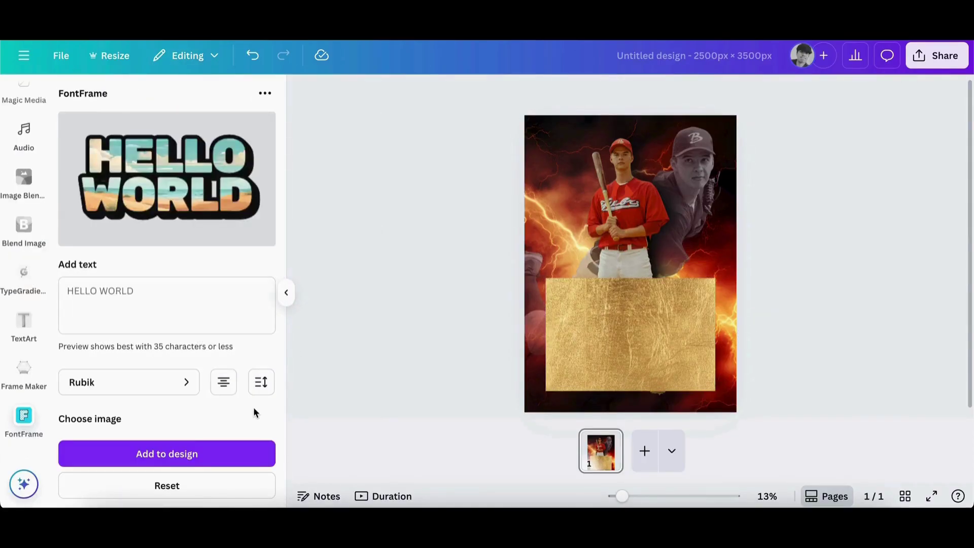
Enter BENTLEY as the lettering text in the Anton font.
{"action": "left_click", "coordinate": [183, 294]}
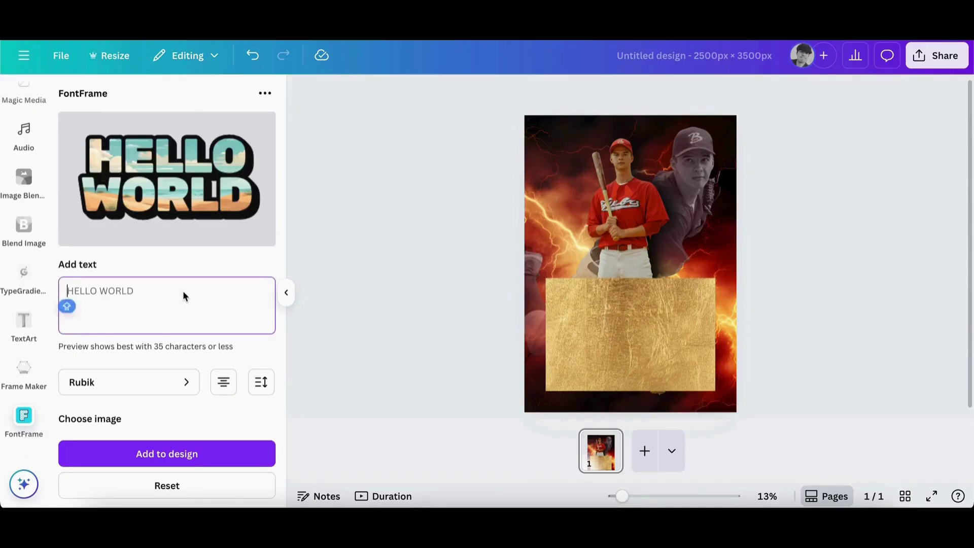
{"action": "type", "text": "BENTLEY"}
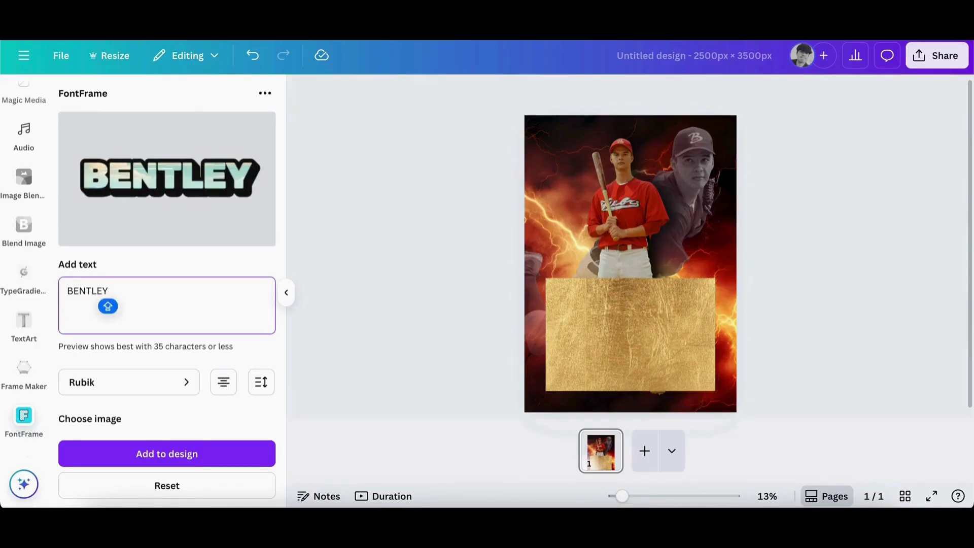
{"action": "left_click", "coordinate": [157, 382]}
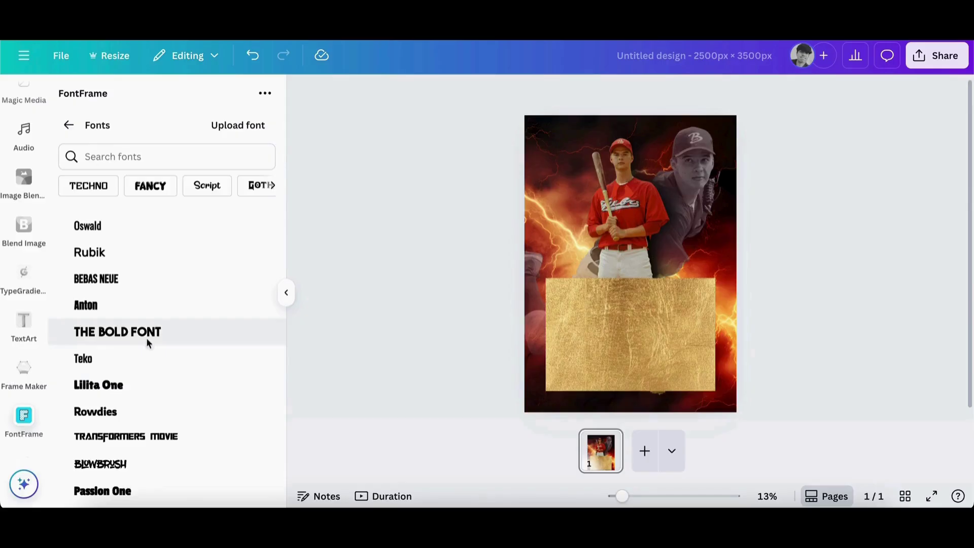
{"action": "left_click", "coordinate": [113, 311]}
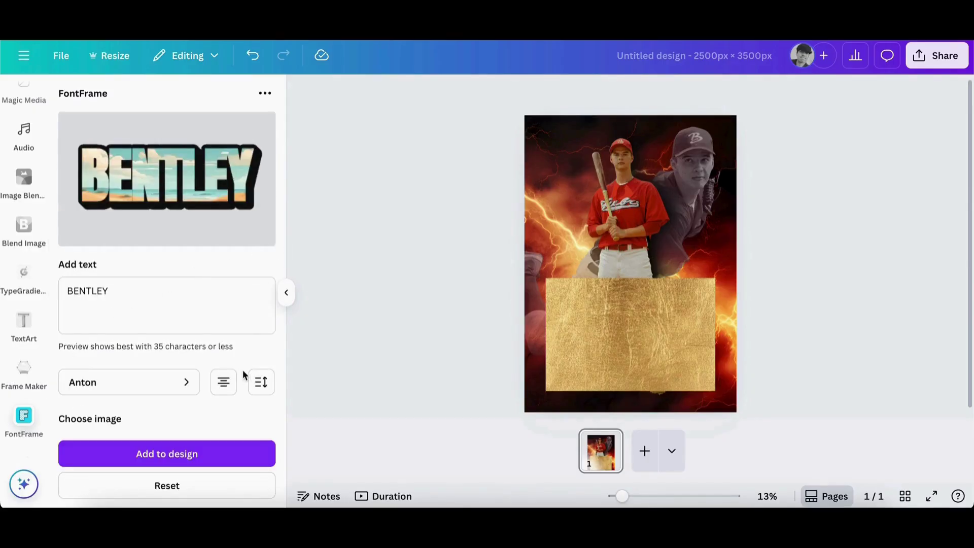
{"action": "scroll", "coordinate": [251, 360], "scroll_direction": "down", "scroll_amount": 3}
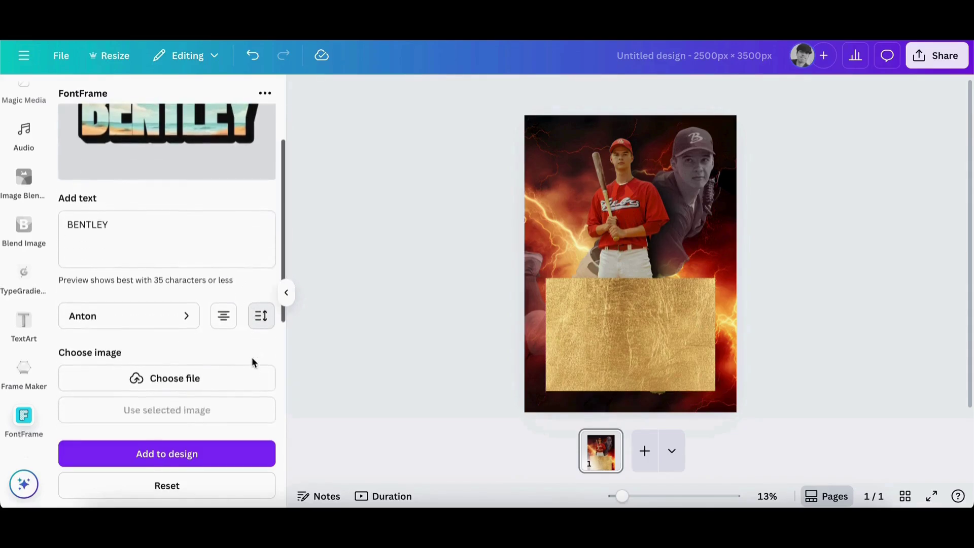
{"action": "scroll", "coordinate": [252, 357], "scroll_direction": "down", "scroll_amount": 3}
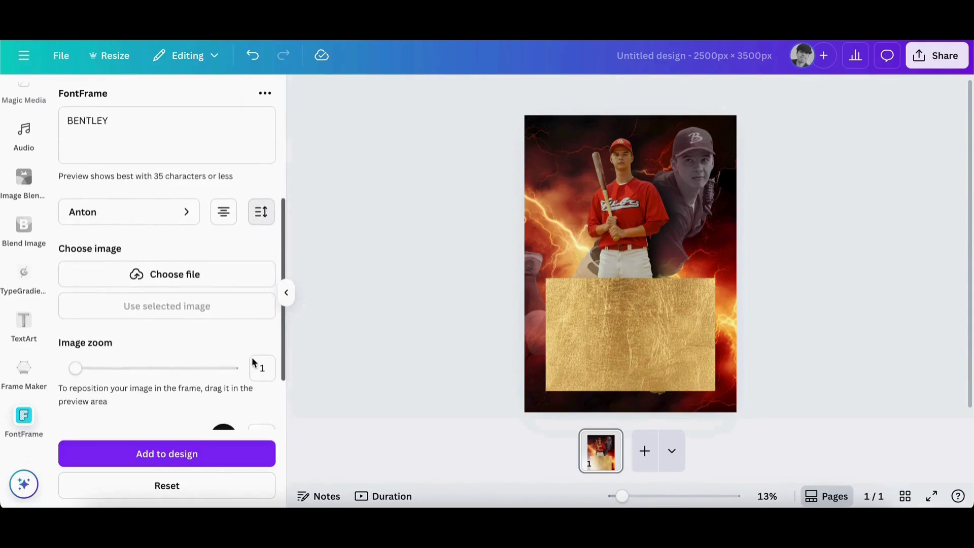
Remove the lettering's outline and set its projection length to 0.
{"action": "left_click", "coordinate": [226, 373]}
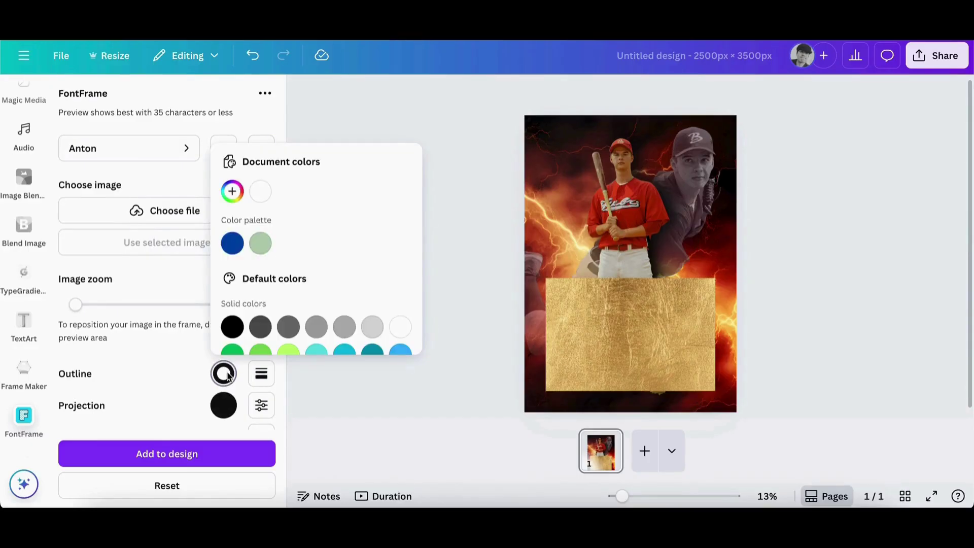
{"action": "left_click", "coordinate": [227, 375]}
{"action": "left_click", "coordinate": [260, 374]}
{"action": "left_click_drag", "start_coordinate": [177, 435], "coordinate": [107, 432]}
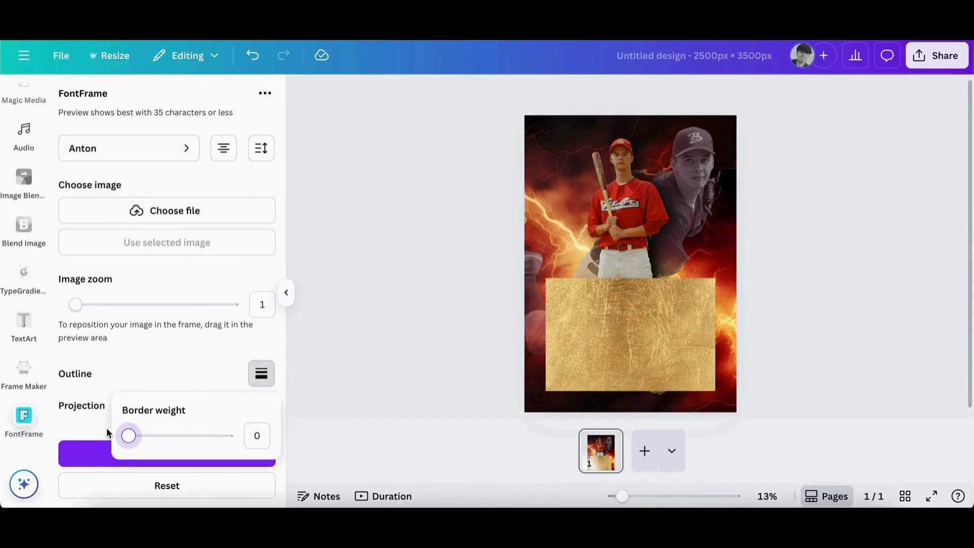
{"action": "scroll", "coordinate": [215, 350], "scroll_direction": "down", "scroll_amount": 1}
{"action": "left_click", "coordinate": [261, 385]}
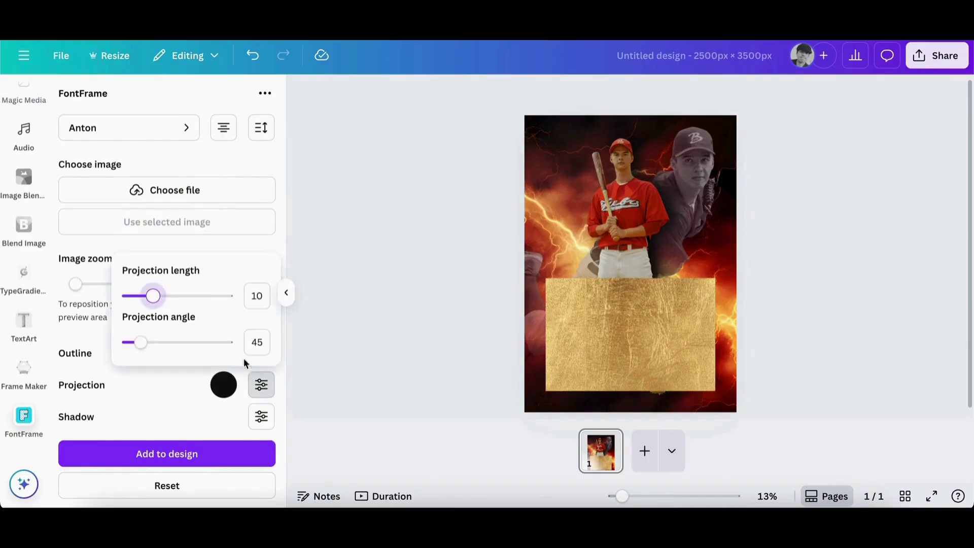
{"action": "left_click_drag", "start_coordinate": [158, 294], "coordinate": [85, 294]}
{"action": "scroll", "coordinate": [255, 199], "scroll_direction": "up", "scroll_amount": 5}
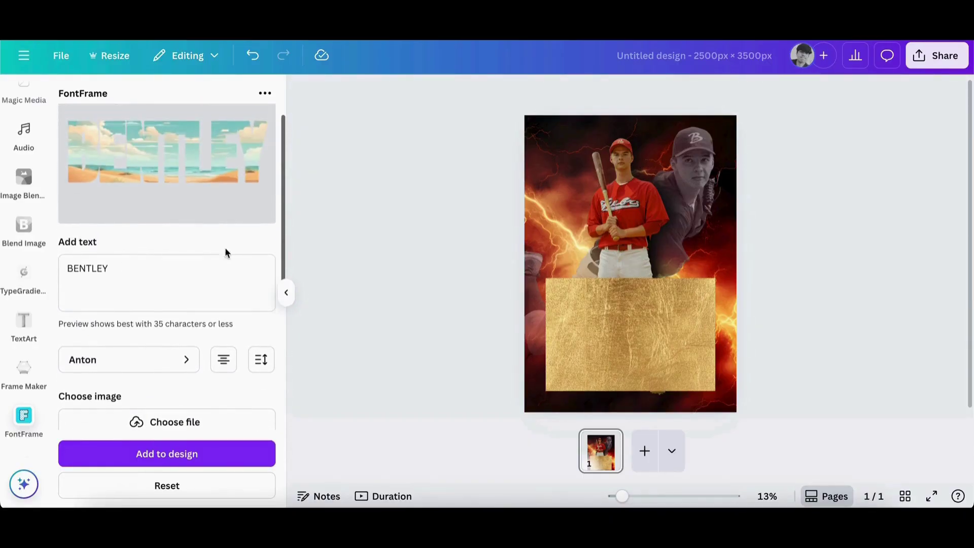
{"action": "scroll", "coordinate": [220, 325], "scroll_direction": "down", "scroll_amount": 3}
Fill the lettering with the gold rectangle's texture and add it to the design.
{"action": "left_click", "coordinate": [646, 327]}
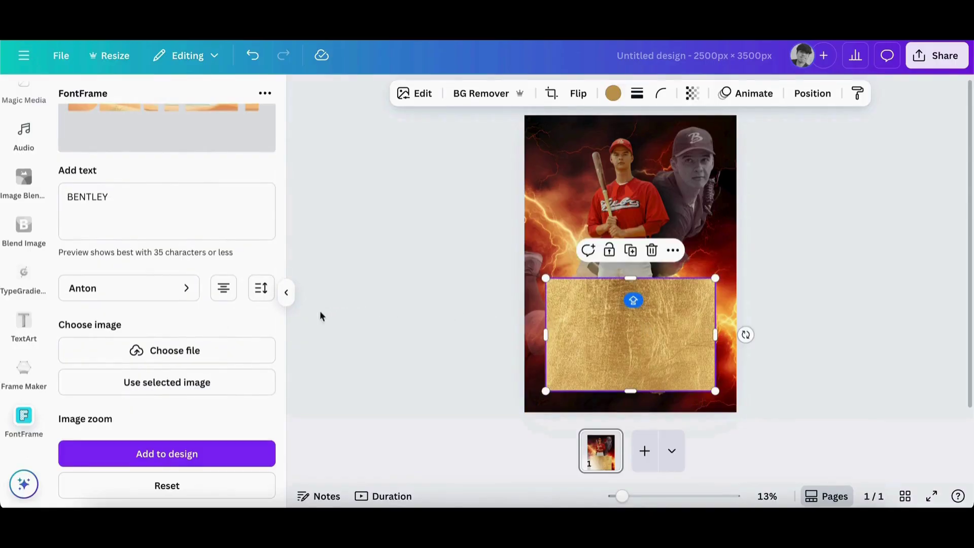
{"action": "left_click", "coordinate": [239, 384]}
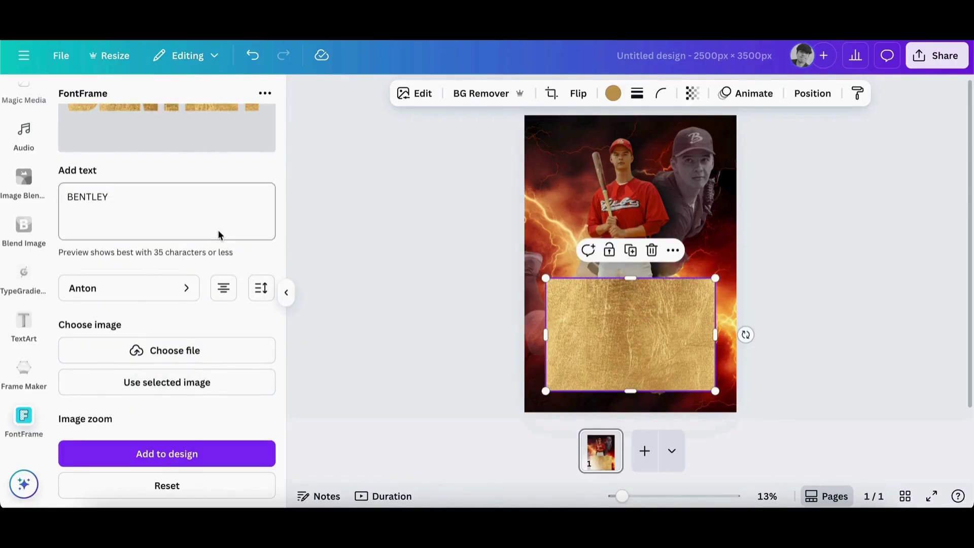
{"action": "scroll", "coordinate": [218, 233], "scroll_direction": "up", "scroll_amount": 4}
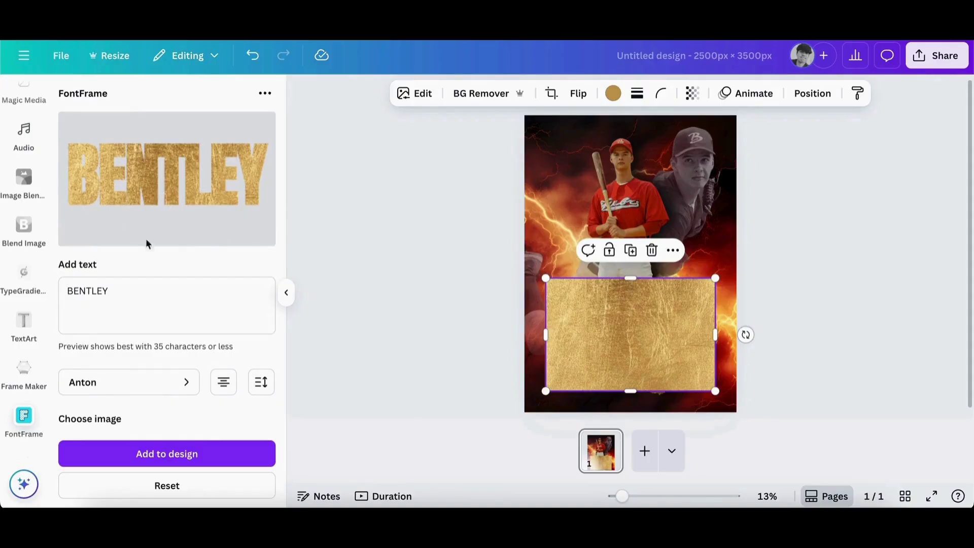
{"action": "left_click", "coordinate": [203, 459]}
Delete the gold rectangle, then move and enlarge BENTLEY across the poster's bottom.
{"action": "left_click", "coordinate": [677, 315]}
{"action": "key", "text": "Delete"}
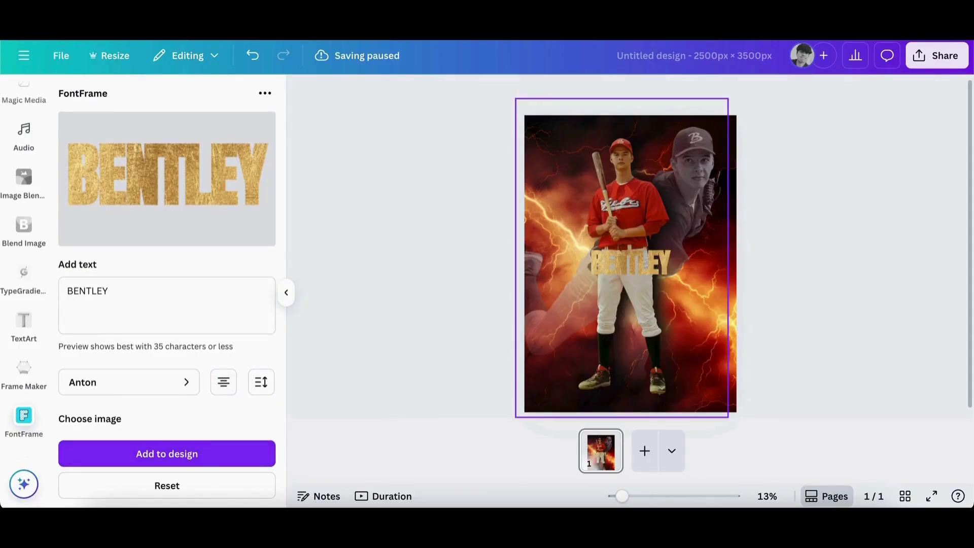
{"action": "left_click", "coordinate": [630, 275]}
{"action": "left_click_drag", "start_coordinate": [630, 275], "coordinate": [729, 280]}
{"action": "left_click_drag", "start_coordinate": [708, 331], "coordinate": [700, 358]}
{"action": "key", "text": "Escape"}
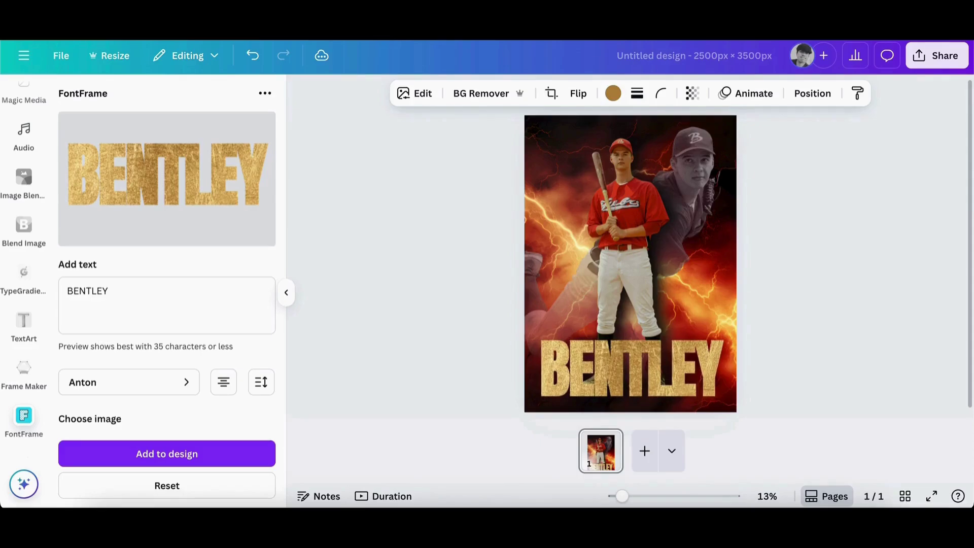
Give BENTLEY a silver custom duotone, after trying the Cherry preset.
{"action": "left_click", "coordinate": [631, 365]}
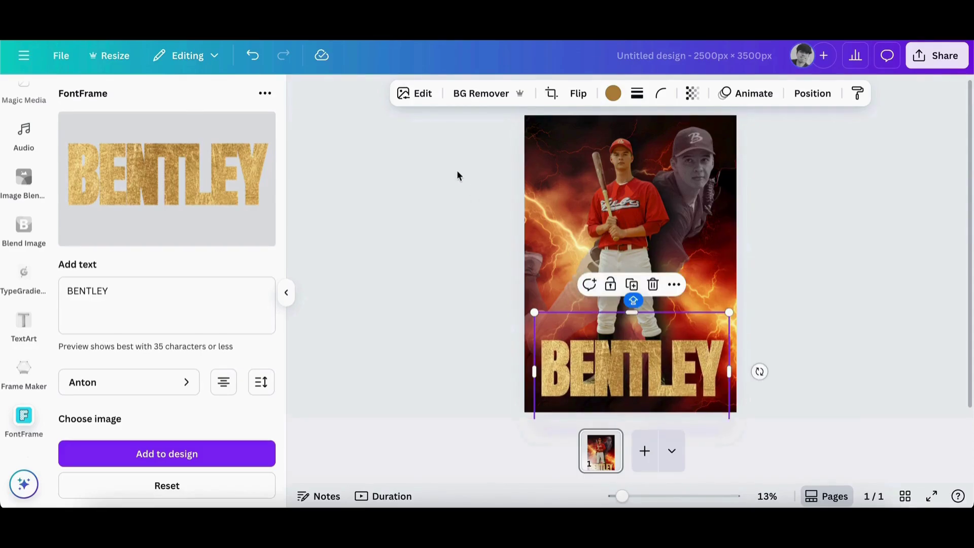
{"action": "left_click", "coordinate": [408, 99]}
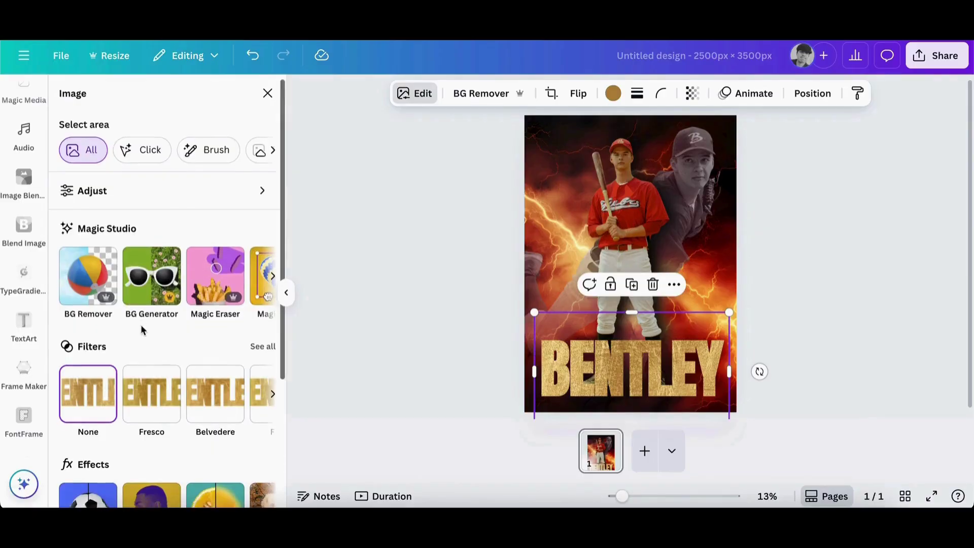
{"action": "scroll", "coordinate": [141, 324], "scroll_direction": "down", "scroll_amount": 3}
{"action": "left_click", "coordinate": [148, 384]}
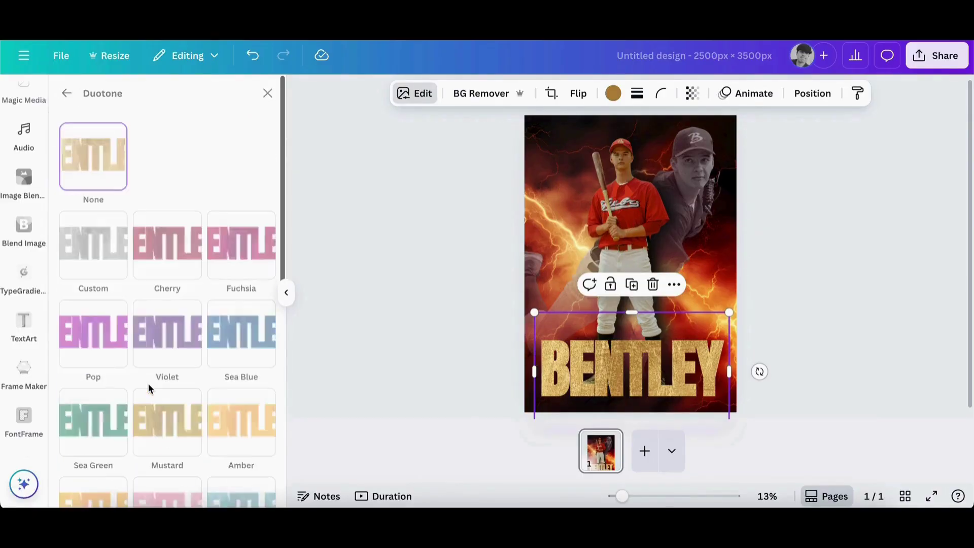
{"action": "left_click", "coordinate": [166, 245]}
{"action": "left_click", "coordinate": [81, 186]}
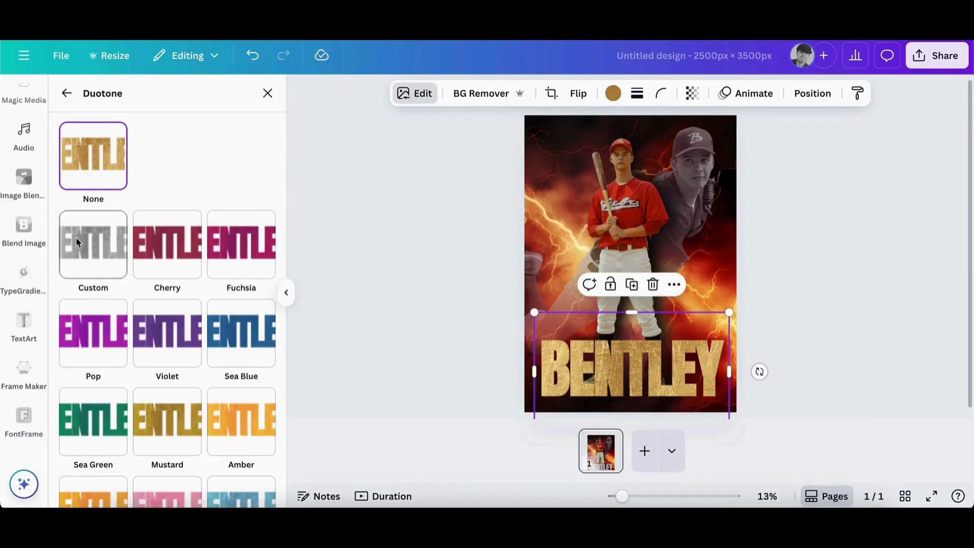
{"action": "left_click", "coordinate": [79, 270]}
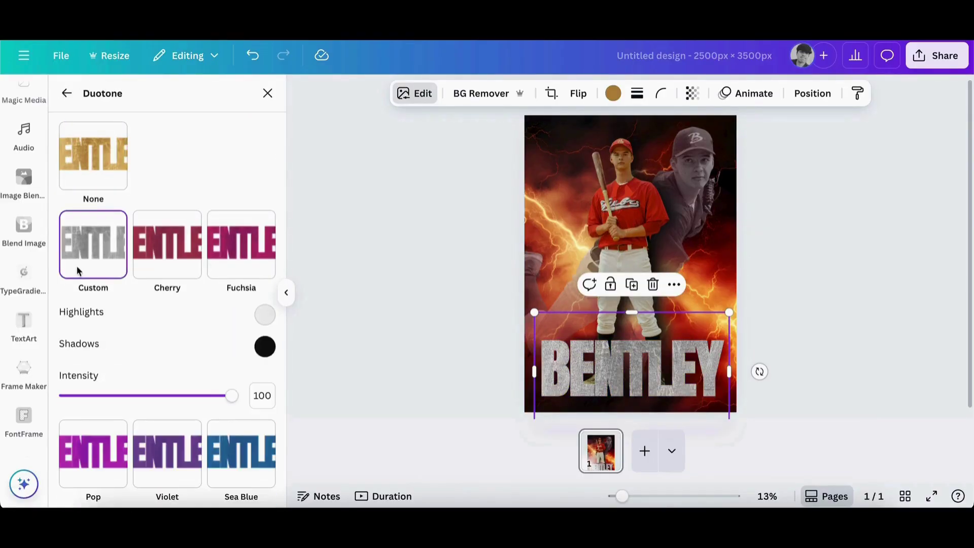
Duplicate BENTLEY, recolour the copy, and move that layer below the silver lettering.
{"action": "right_click", "coordinate": [621, 349]}
{"action": "left_click", "coordinate": [674, 143]}
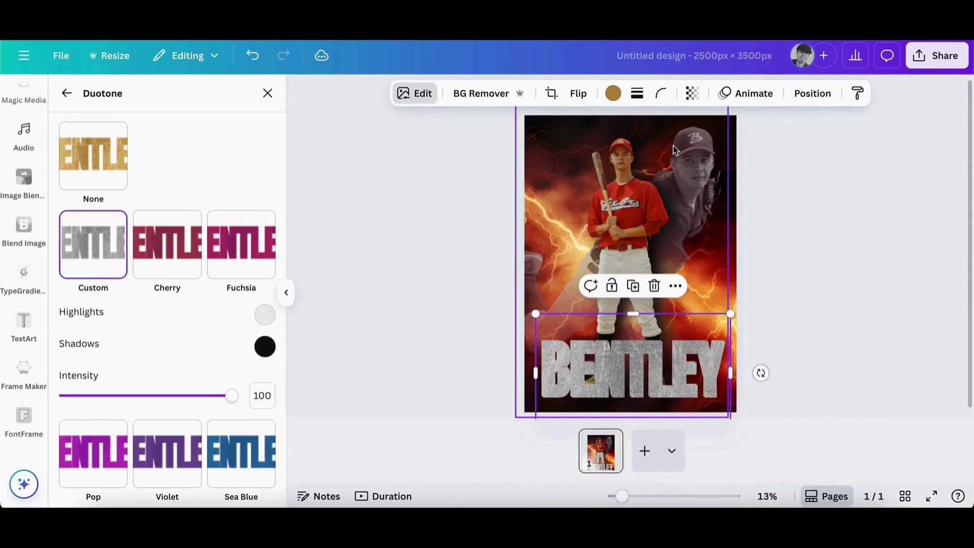
{"action": "left_click", "coordinate": [105, 169]}
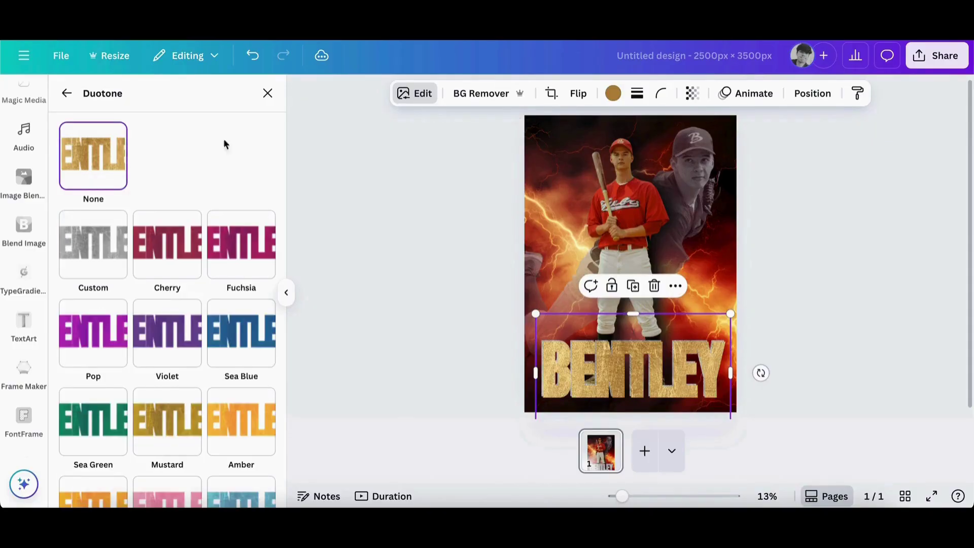
{"action": "left_click", "coordinate": [815, 94]}
{"action": "left_click_drag", "start_coordinate": [136, 211], "coordinate": [141, 272]}
{"action": "left_click", "coordinate": [440, 228]}
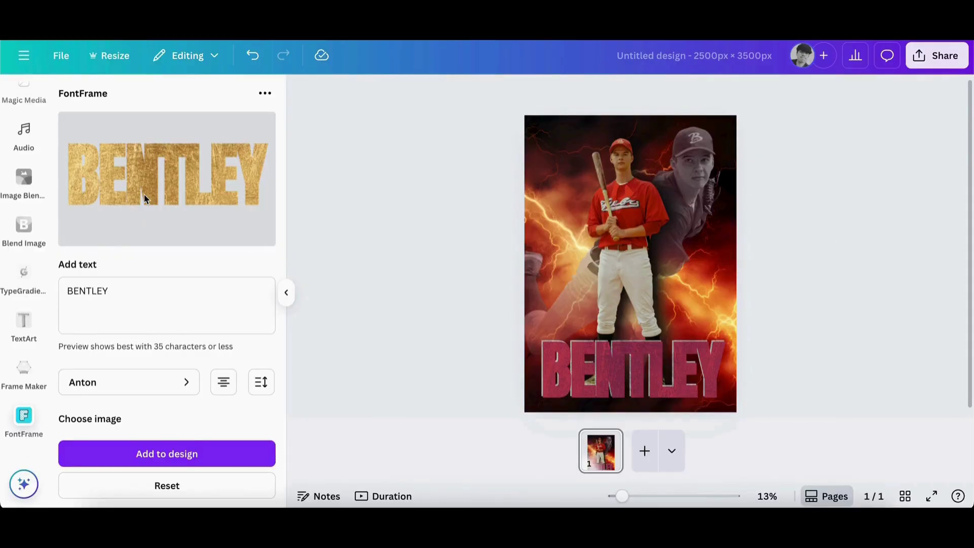
Search the elements library for 'gradient fog' graphics.
{"action": "scroll", "coordinate": [25, 217], "scroll_direction": "up", "scroll_amount": 8}
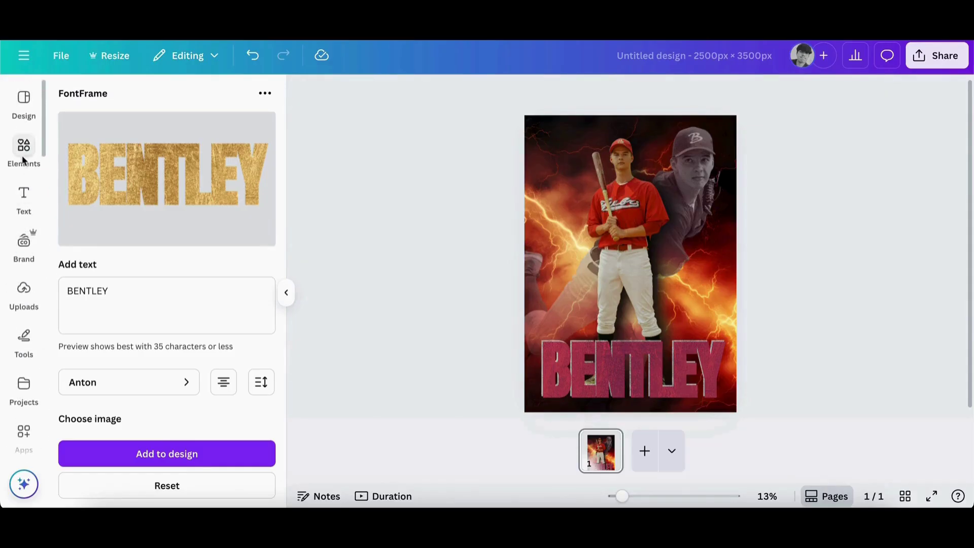
{"action": "left_click", "coordinate": [20, 158]}
{"action": "left_click_drag", "start_coordinate": [156, 99], "coordinate": [76, 95]}
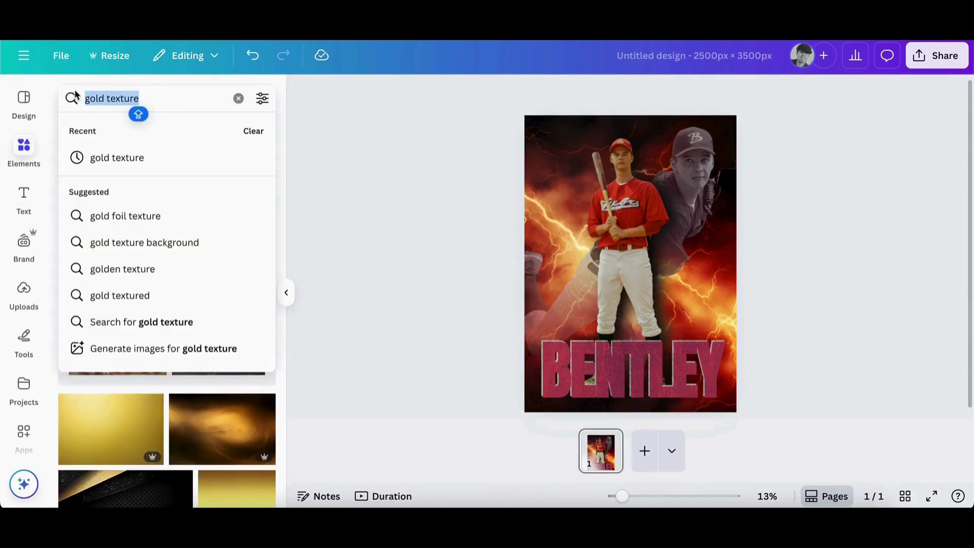
{"action": "type", "text": "gr"}
{"action": "key", "text": "BackSpace"}
{"action": "key", "text": "BackSpace"}
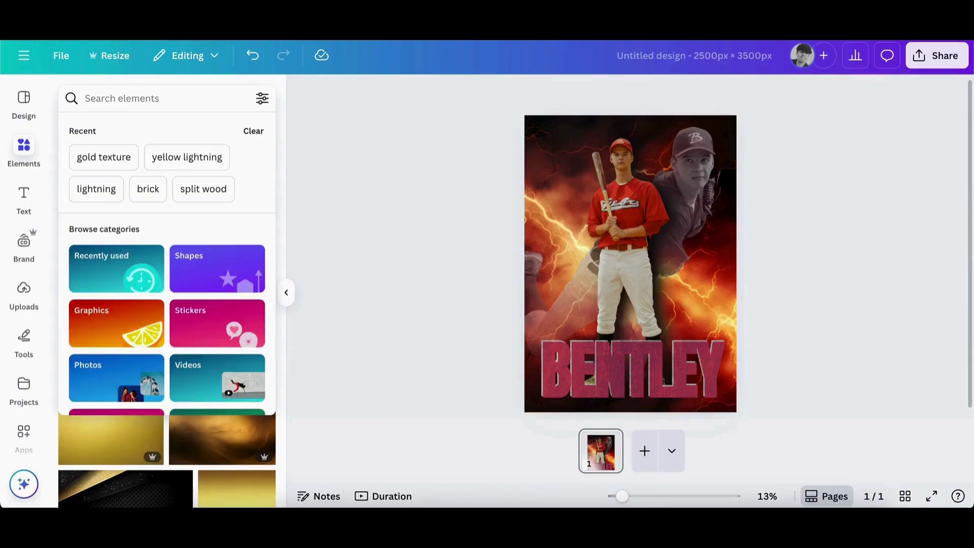
{"action": "type", "text": "gradient fog"}
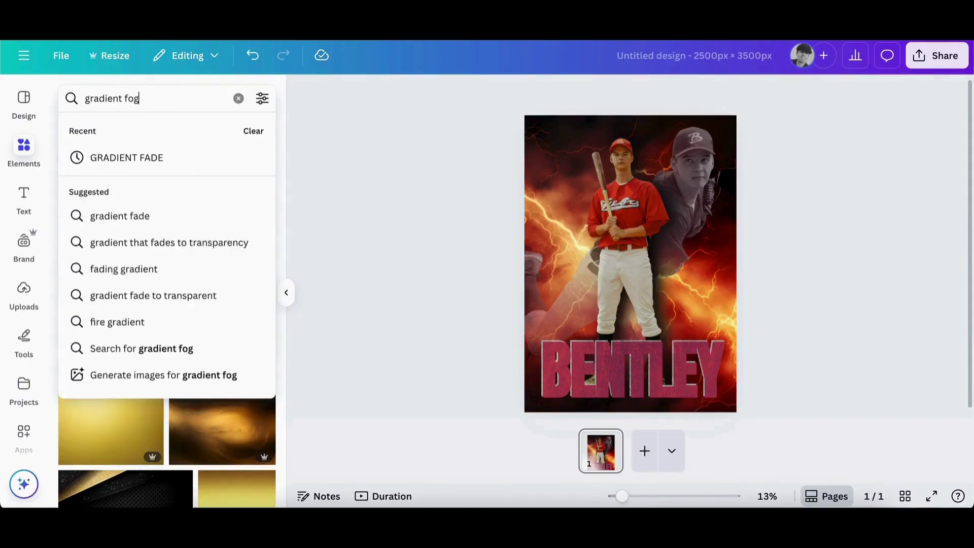
{"action": "key", "text": "Return"}
{"action": "left_click", "coordinate": [114, 133]}
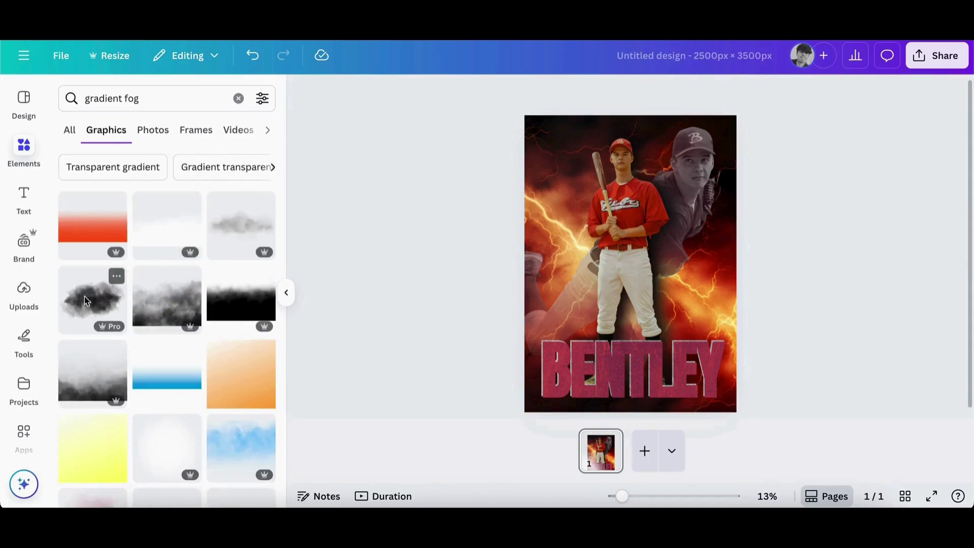
Add the black gradient and stretch it across the poster's bottom edge.
{"action": "left_click", "coordinate": [244, 299]}
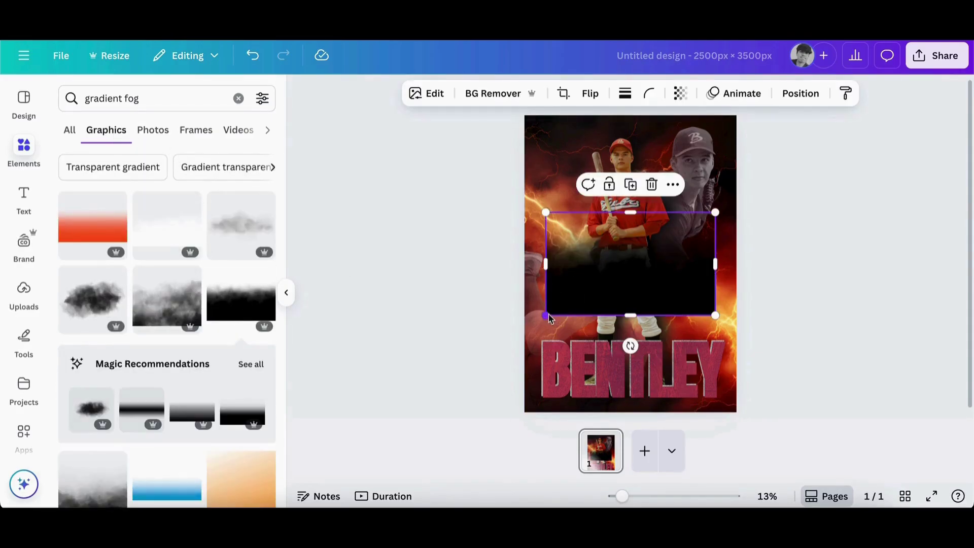
{"action": "left_click_drag", "start_coordinate": [547, 317], "coordinate": [519, 331]}
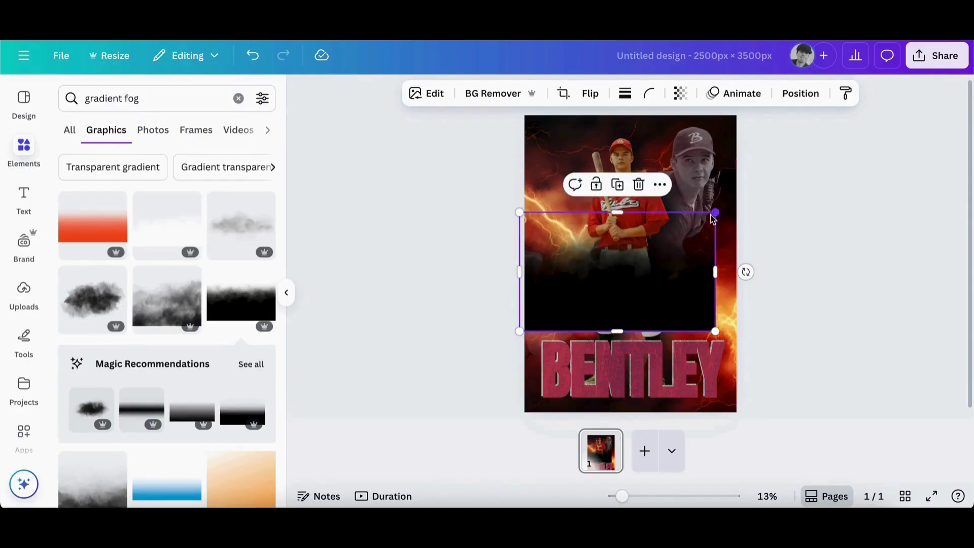
{"action": "left_click_drag", "start_coordinate": [715, 213], "coordinate": [735, 200]}
{"action": "left_click_drag", "start_coordinate": [703, 250], "coordinate": [704, 323]}
Move the gradient below both BENTLEY layers and set its transparency to 45.
{"action": "left_click", "coordinate": [812, 95]}
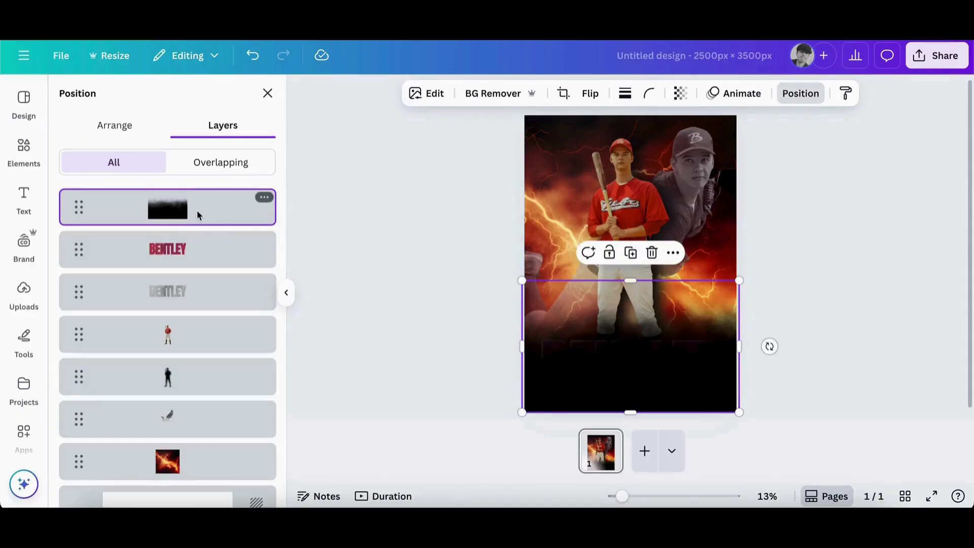
{"action": "left_click_drag", "start_coordinate": [196, 210], "coordinate": [200, 326]}
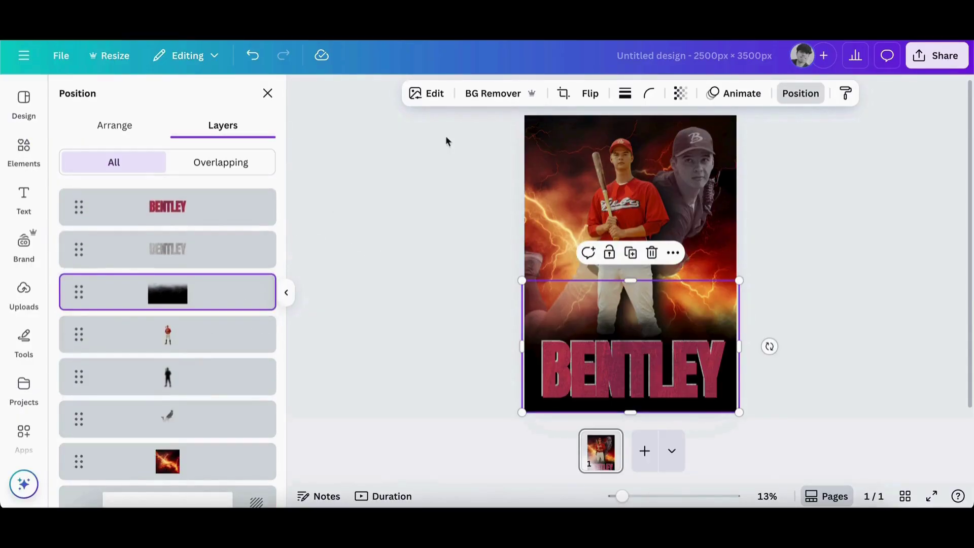
{"action": "left_click", "coordinate": [680, 92]}
{"action": "left_click_drag", "start_coordinate": [711, 148], "coordinate": [659, 153]}
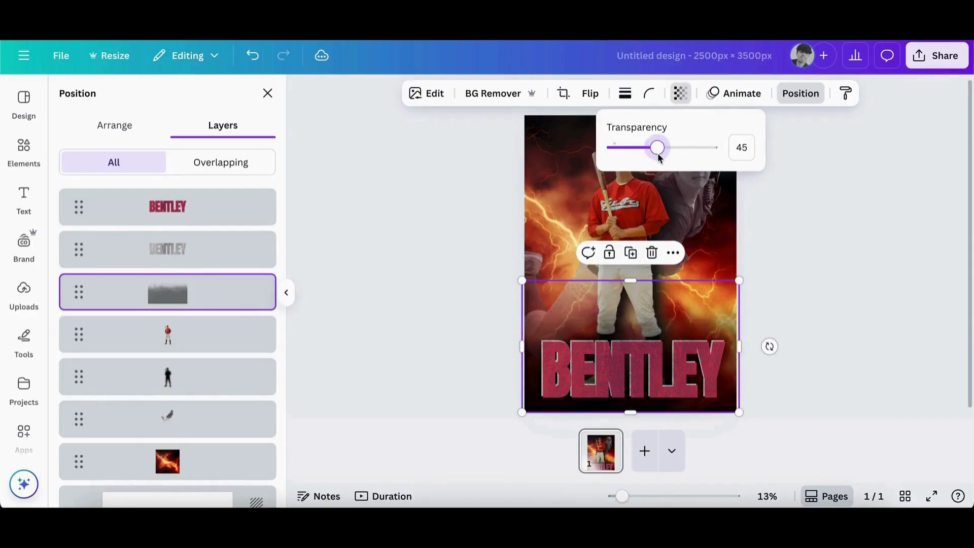
{"action": "left_click", "coordinate": [848, 233]}
{"action": "left_click", "coordinate": [851, 235]}
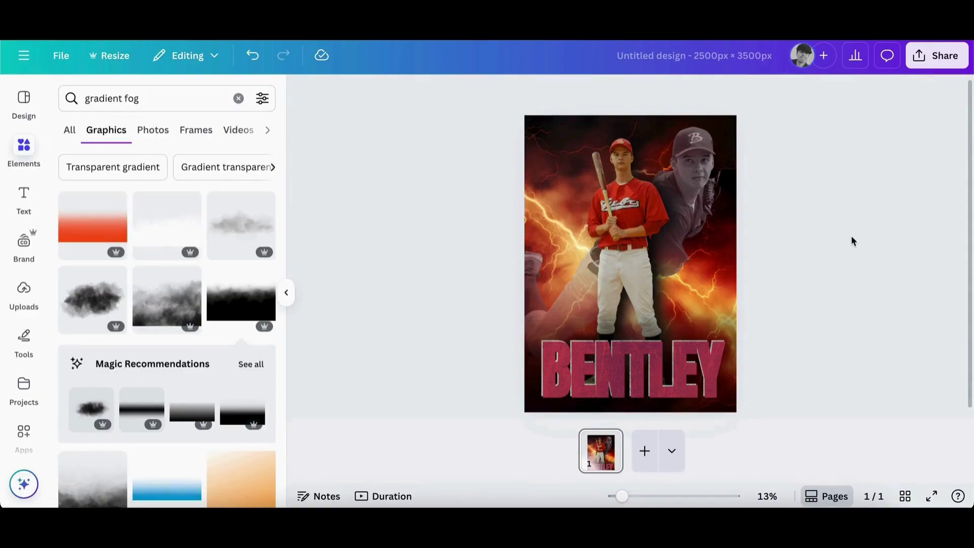
Add a text box with the player's first name in Amsterdam One at size 250.
{"action": "left_click", "coordinate": [24, 197]}
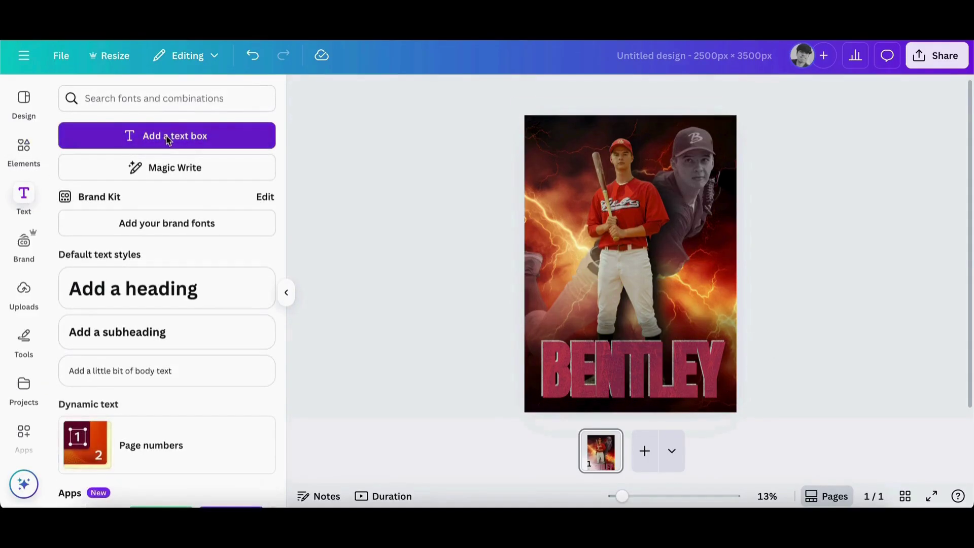
{"action": "left_click", "coordinate": [168, 136]}
{"action": "left_click", "coordinate": [346, 97]}
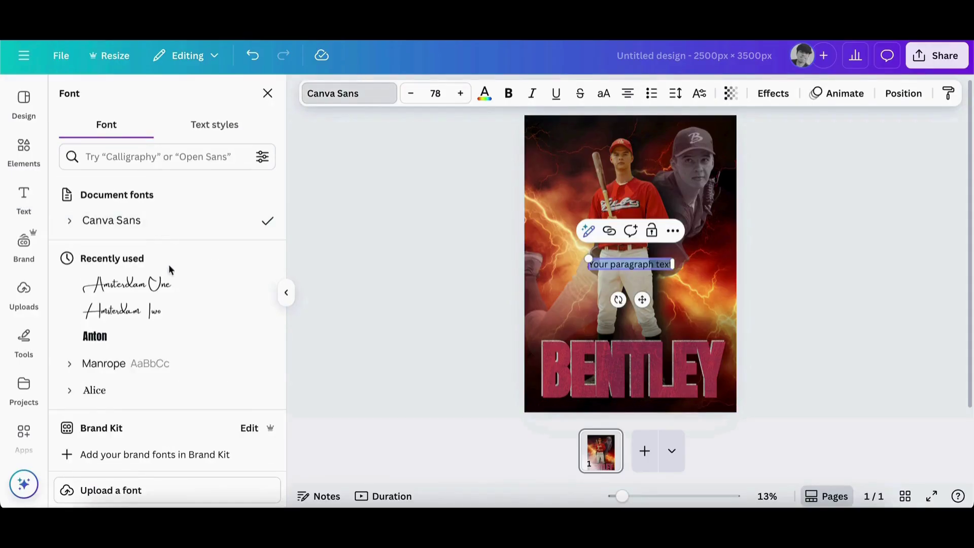
{"action": "left_click", "coordinate": [156, 283]}
{"action": "type", "text": "Jason"}
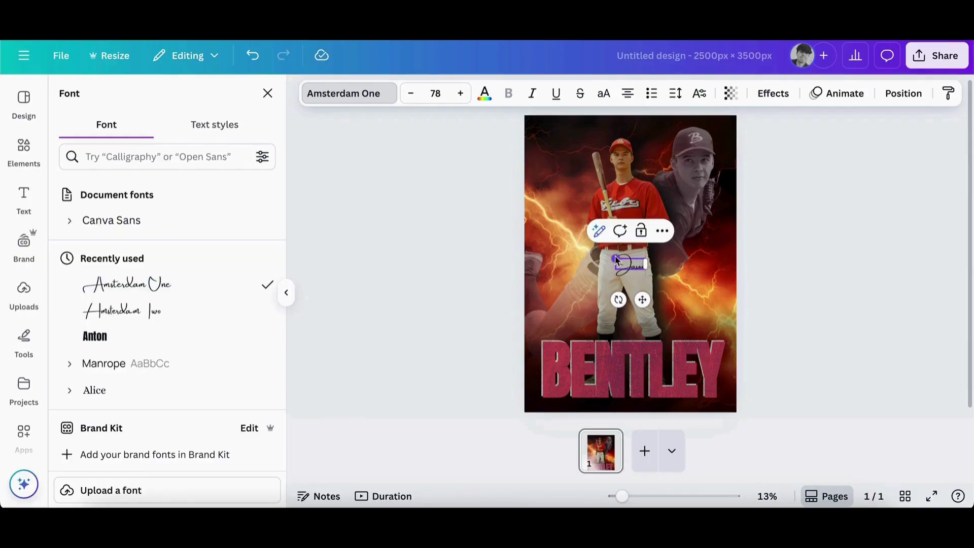
{"action": "left_click_drag", "start_coordinate": [615, 259], "coordinate": [549, 234]}
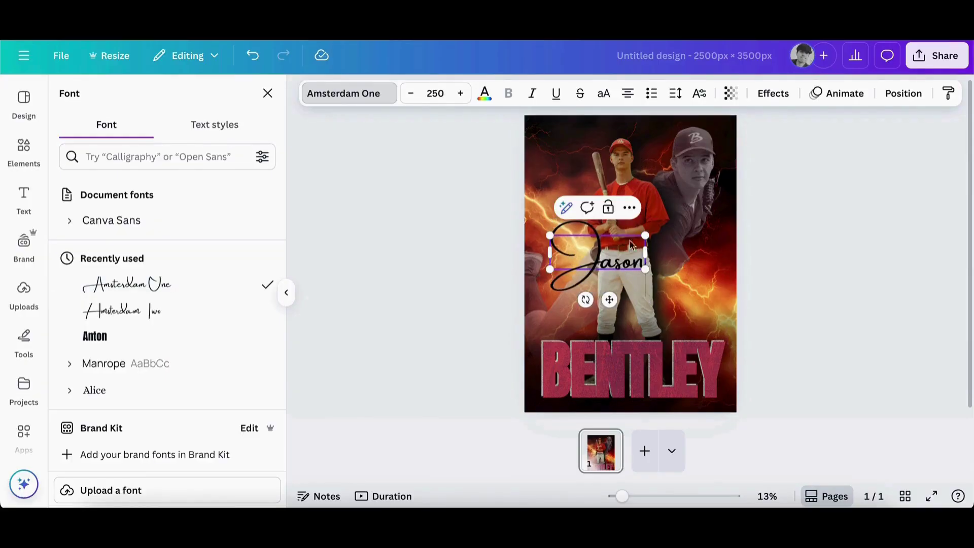
Make the name text white.
{"action": "left_click", "coordinate": [483, 94]}
{"action": "left_click", "coordinate": [136, 192]}
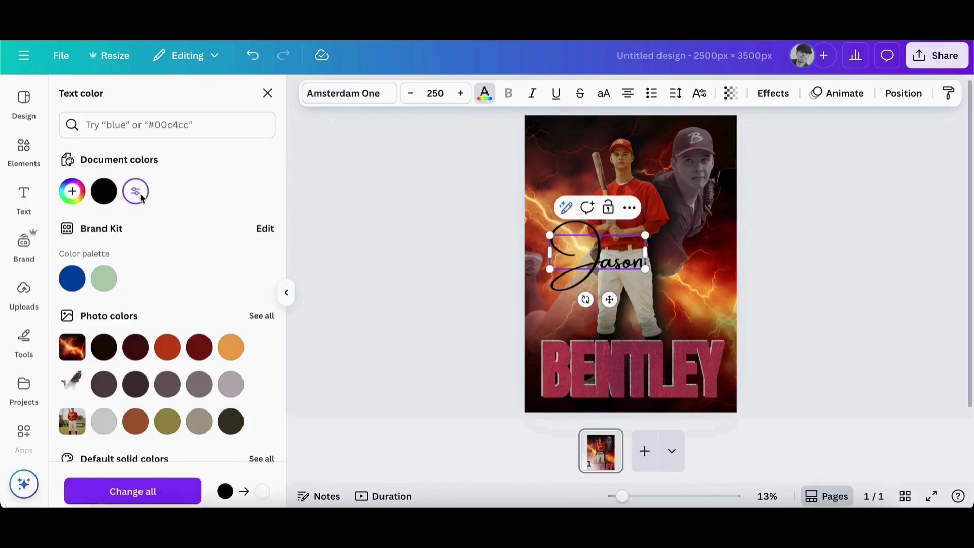
{"action": "key", "text": "ctrl+z"}
{"action": "double_click", "coordinate": [611, 262]}
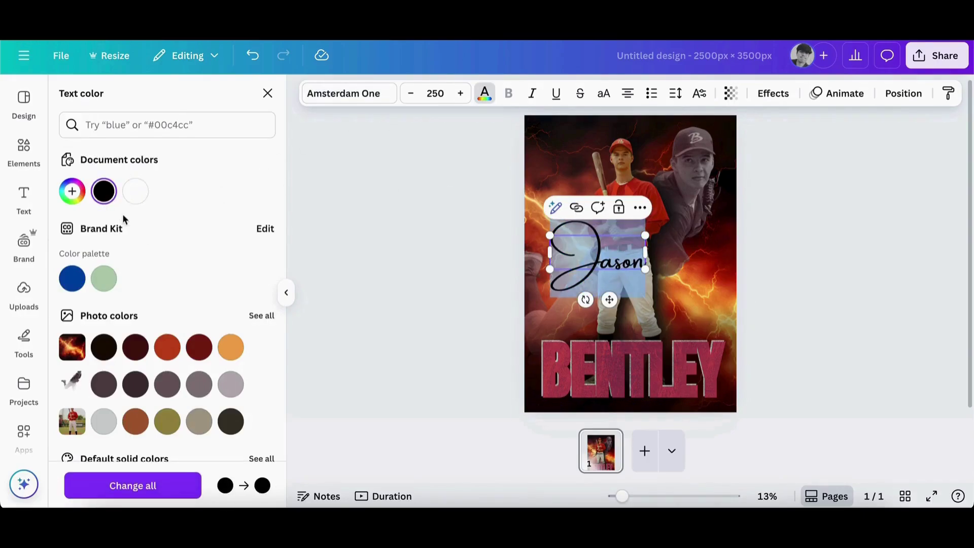
{"action": "left_click", "coordinate": [136, 191]}
{"action": "left_click", "coordinate": [449, 223]}
{"action": "left_click", "coordinate": [610, 265]}
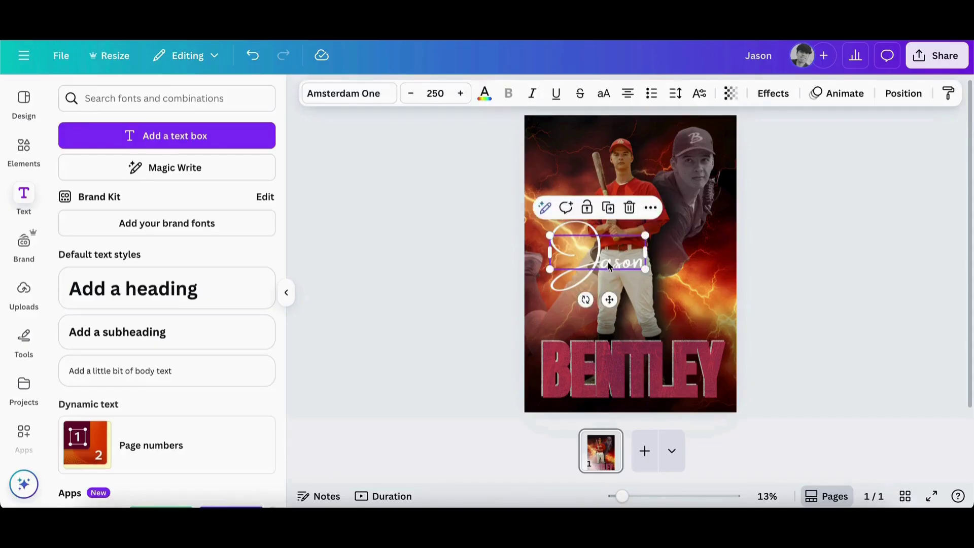
Rest the name on BENTLEY at size 225 and add a Neon effect at intensity 90.
{"action": "left_click_drag", "start_coordinate": [609, 265], "coordinate": [585, 330]}
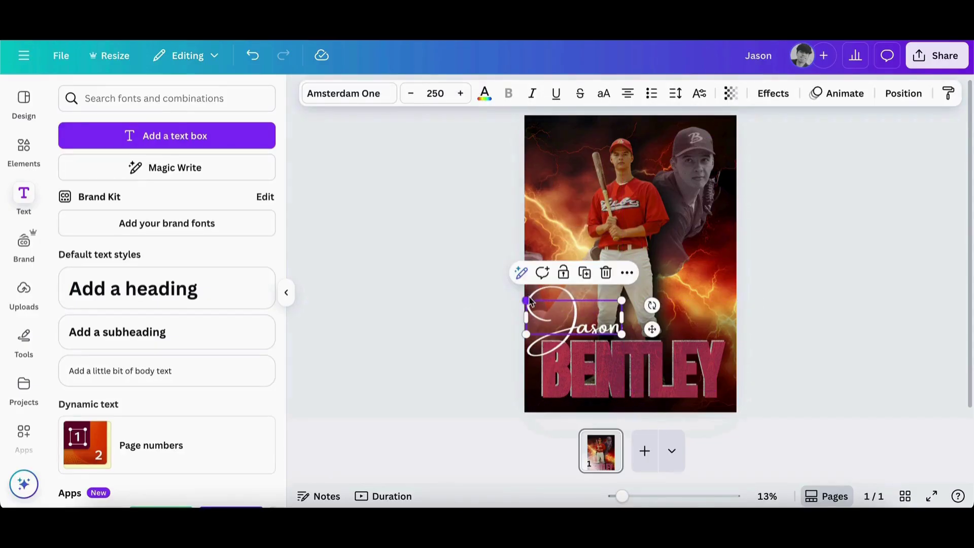
{"action": "left_click_drag", "start_coordinate": [527, 300], "coordinate": [536, 304]}
{"action": "left_click_drag", "start_coordinate": [587, 323], "coordinate": [588, 328]}
{"action": "left_click", "coordinate": [772, 92]}
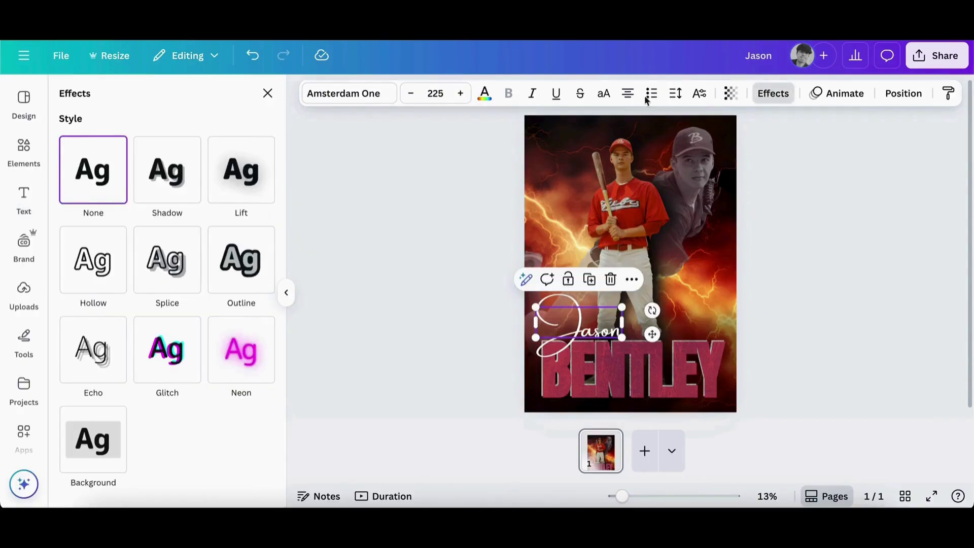
{"action": "left_click", "coordinate": [249, 342]}
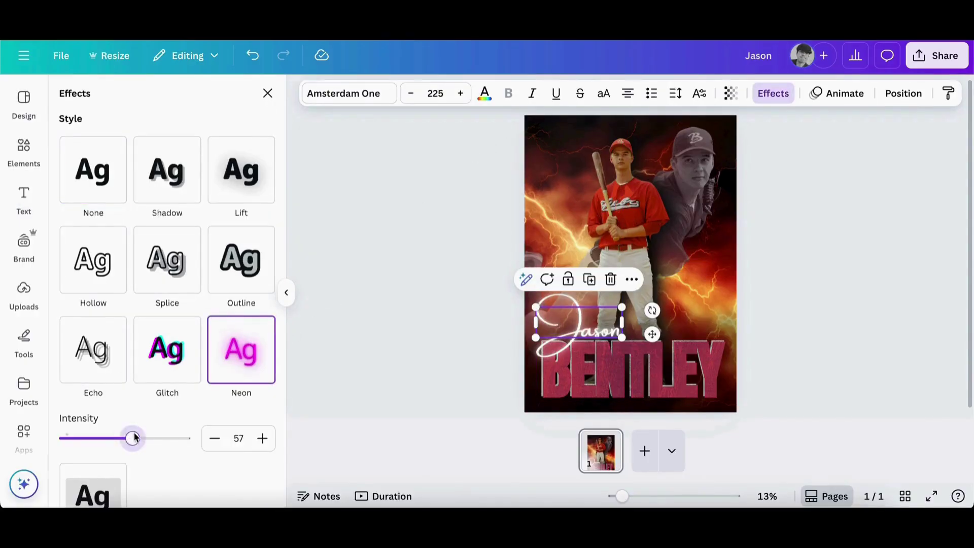
{"action": "left_click_drag", "start_coordinate": [135, 436], "coordinate": [168, 437]}
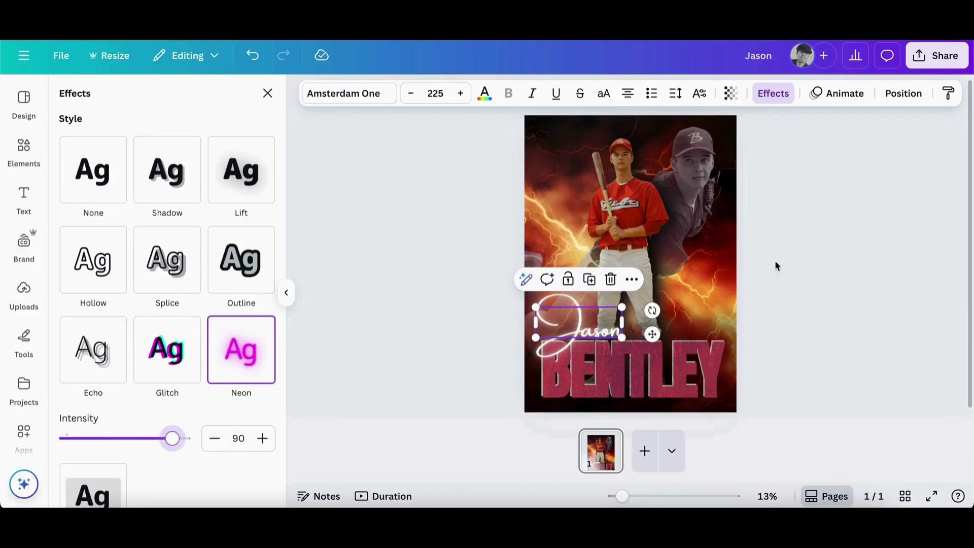
Apply the Amber duotone to the BENTLEY lettering and lower its intensity to about 58.
{"action": "key", "text": "t"}
{"action": "left_click", "coordinate": [800, 271]}
{"action": "left_click", "coordinate": [713, 370]}
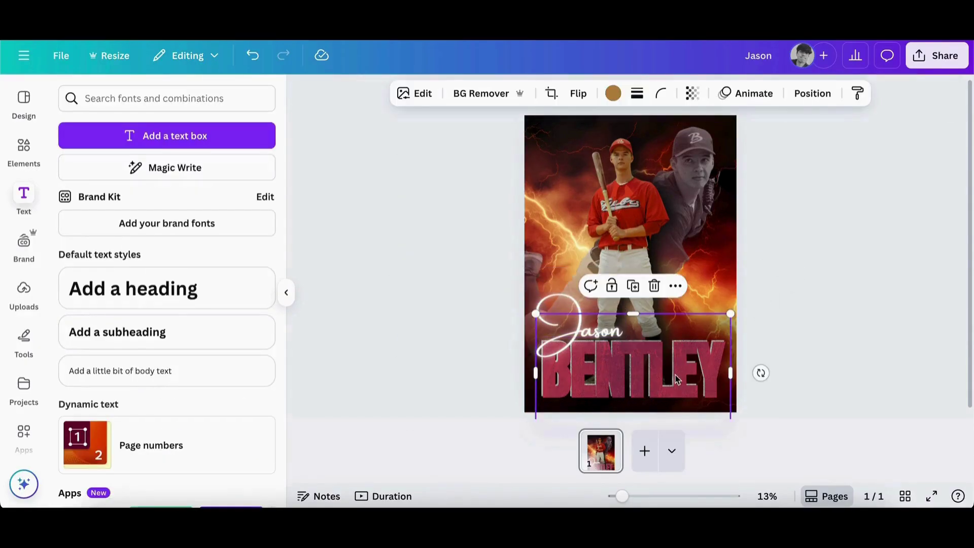
{"action": "left_click", "coordinate": [414, 93]}
{"action": "left_click", "coordinate": [242, 431]}
{"action": "scroll", "coordinate": [252, 421], "scroll_direction": "down", "scroll_amount": 4}
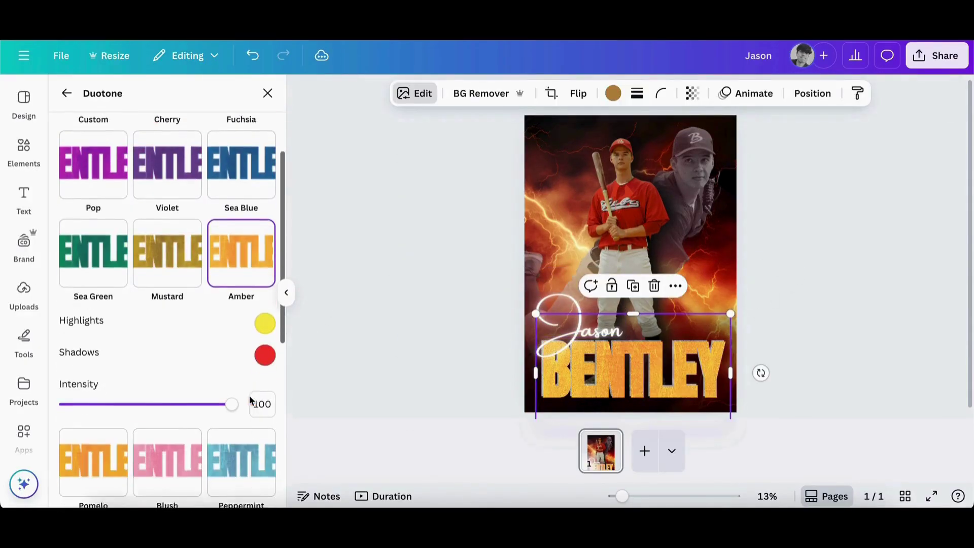
{"action": "left_click_drag", "start_coordinate": [229, 398], "coordinate": [144, 399]}
{"action": "left_click", "coordinate": [444, 274]}
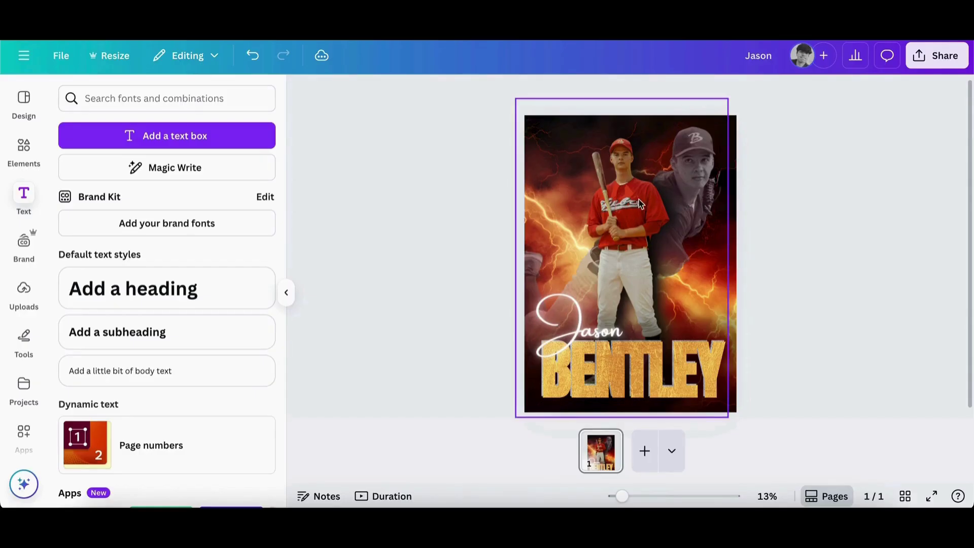
Search the elements library photos for 'chain'.
{"action": "left_click", "coordinate": [29, 149]}
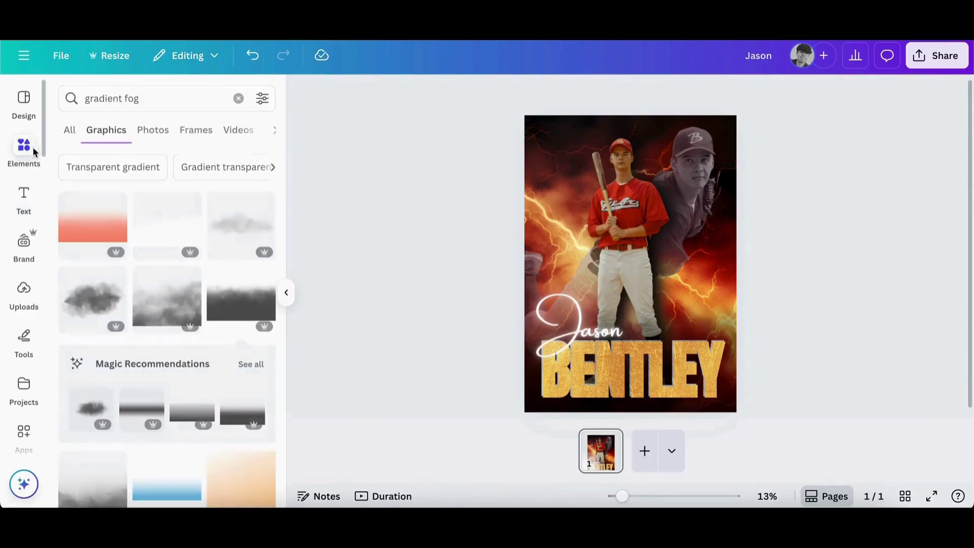
{"action": "left_click", "coordinate": [185, 102]}
{"action": "key", "text": "ctrl+a"}
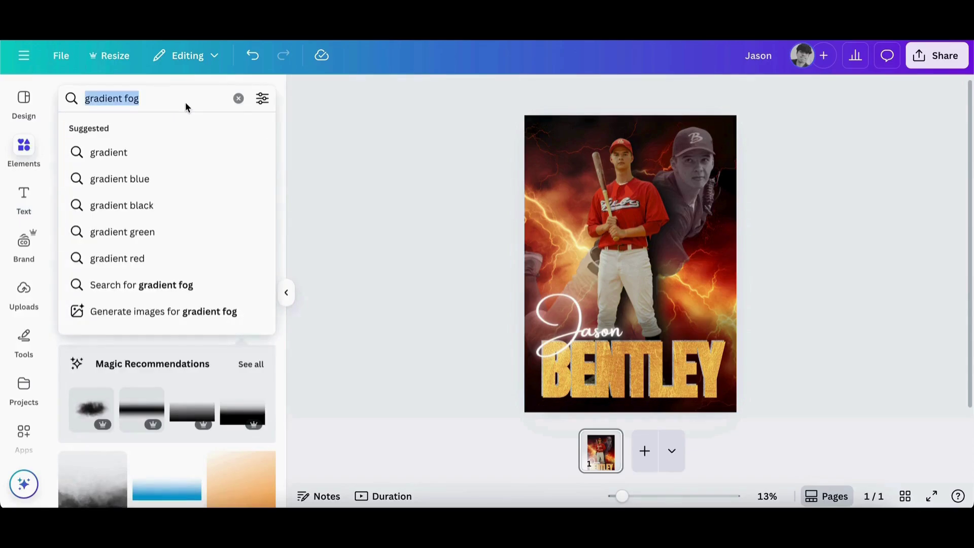
{"action": "type", "text": "chain"}
{"action": "key", "text": "Return"}
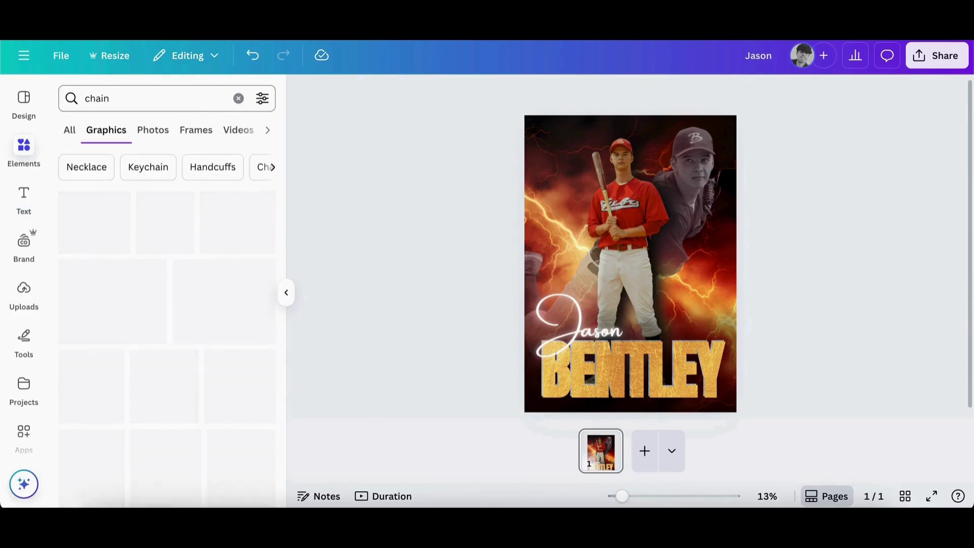
{"action": "left_click", "coordinate": [164, 129]}
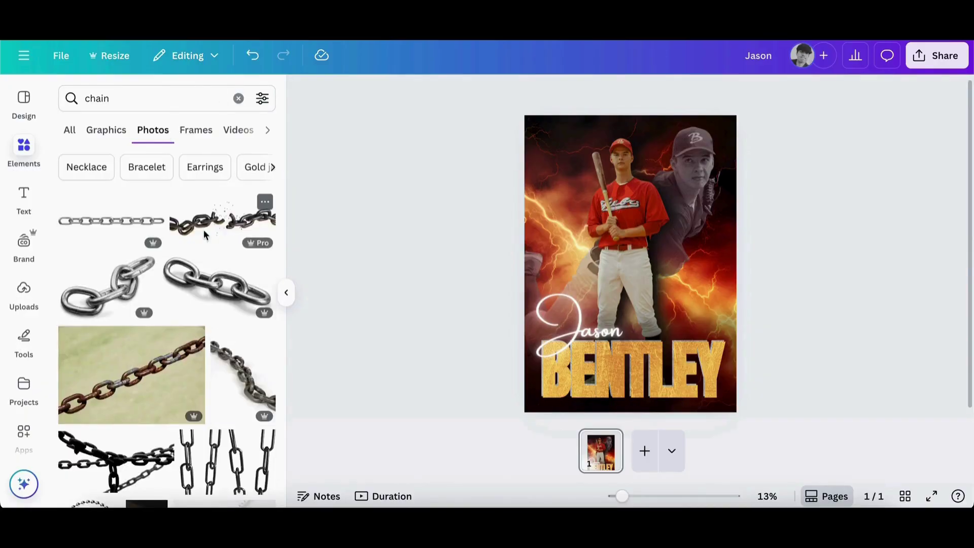
Insert the rusty chain photo, remove its background, and stretch it diagonally across the players.
{"action": "left_click", "coordinate": [162, 360]}
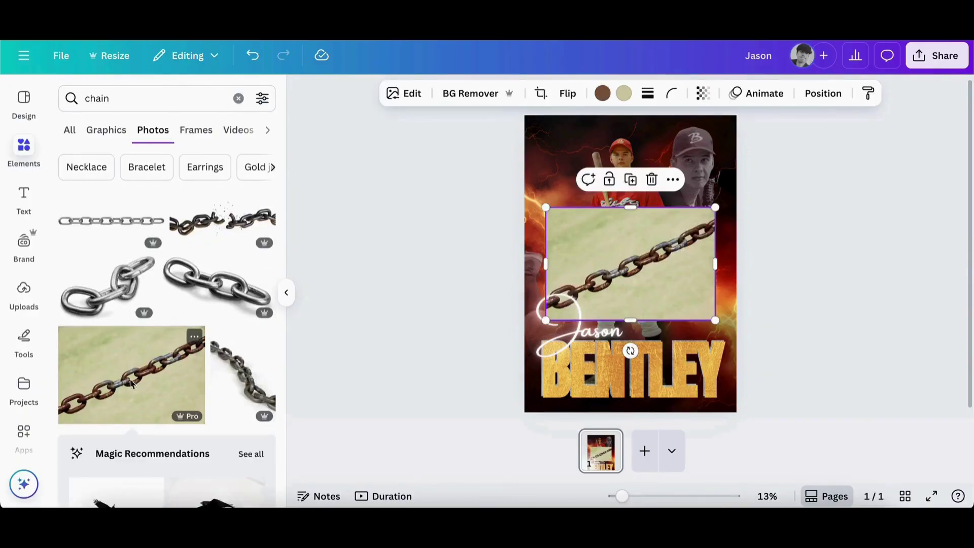
{"action": "left_click", "coordinate": [471, 93]}
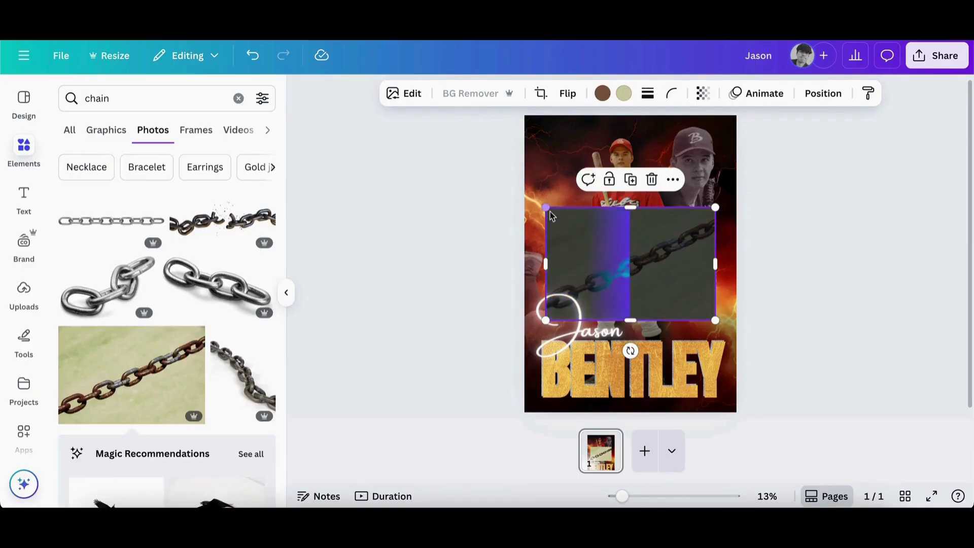
{"action": "left_click_drag", "start_coordinate": [547, 205], "coordinate": [442, 139]}
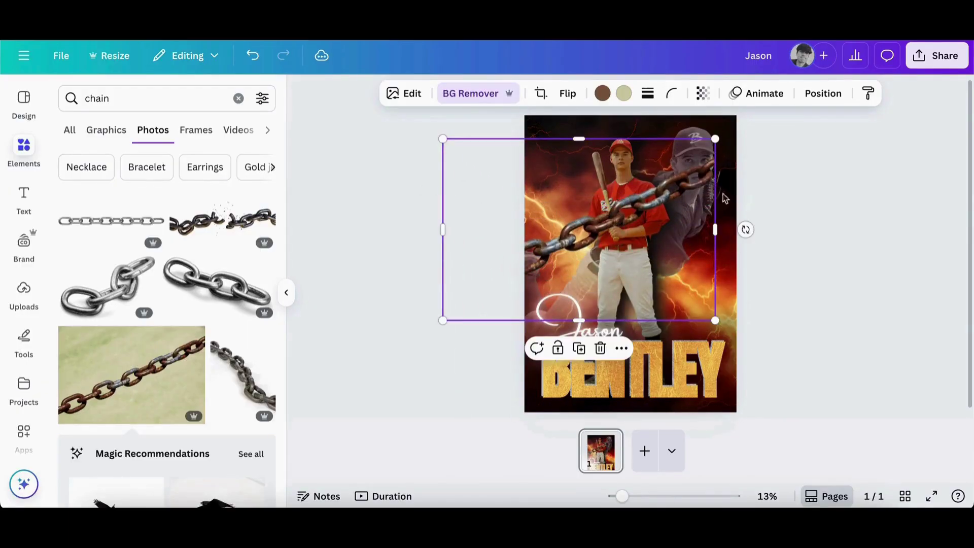
{"action": "left_click_drag", "start_coordinate": [716, 139], "coordinate": [785, 141]}
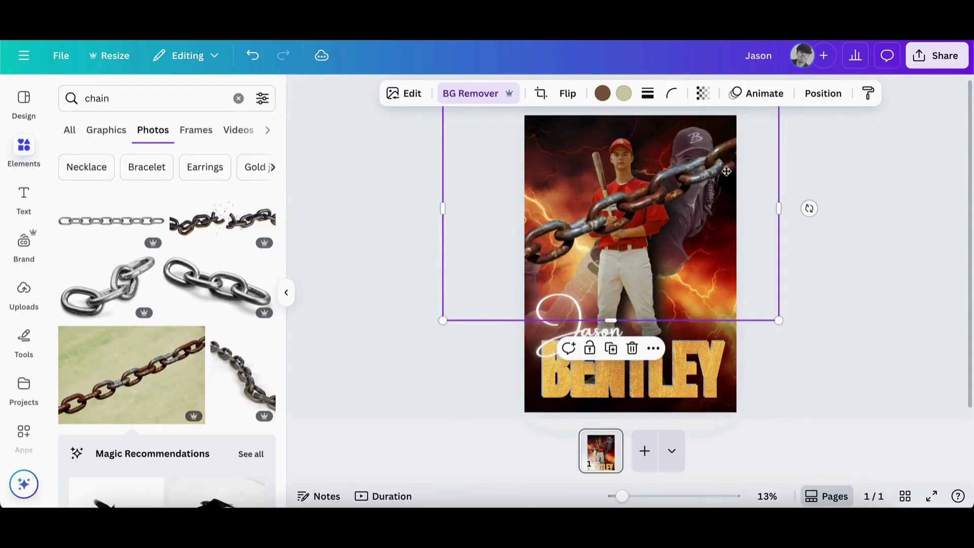
{"action": "left_click_drag", "start_coordinate": [726, 171], "coordinate": [707, 226]}
{"action": "mouse_move", "coordinate": [790, 269]}
{"action": "left_mouse_down"}
{"action": "mouse_move", "coordinate": [811, 291]}
{"action": "mouse_move", "coordinate": [789, 258]}
{"action": "left_mouse_up"}
{"action": "left_click_drag", "start_coordinate": [715, 206], "coordinate": [725, 201]}
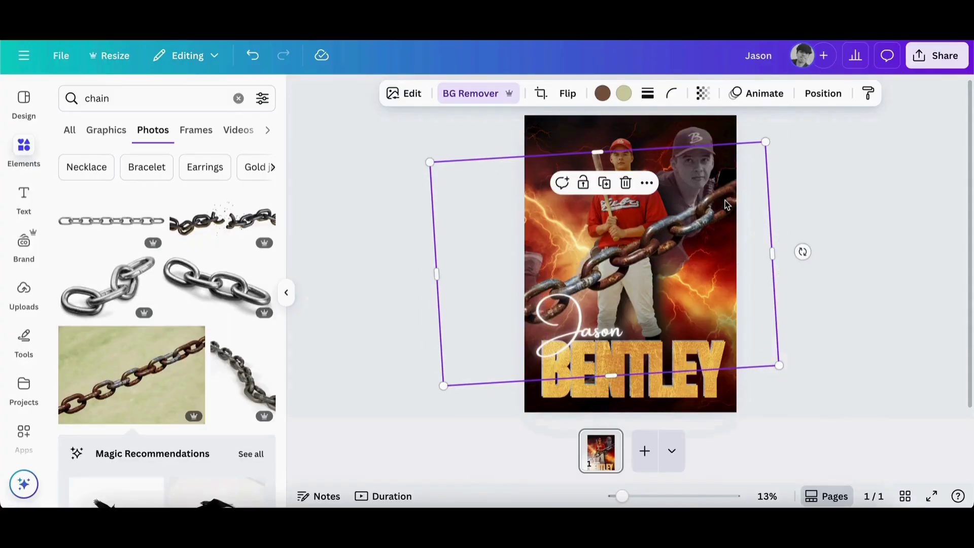
Layer the chain behind both player cutouts and rotate it back upright.
{"action": "left_click", "coordinate": [814, 95]}
{"action": "left_click_drag", "start_coordinate": [178, 248], "coordinate": [217, 331]}
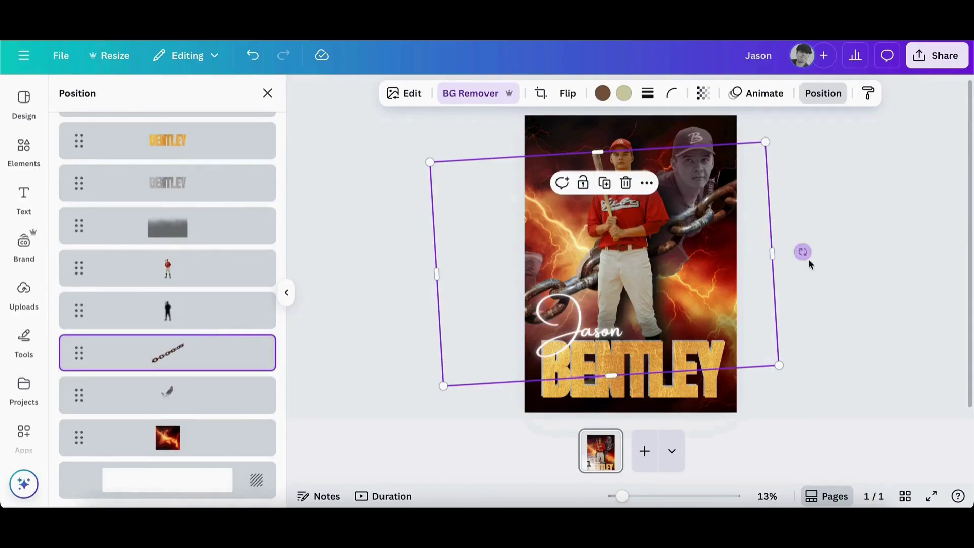
{"action": "left_click_drag", "start_coordinate": [802, 258], "coordinate": [799, 267]}
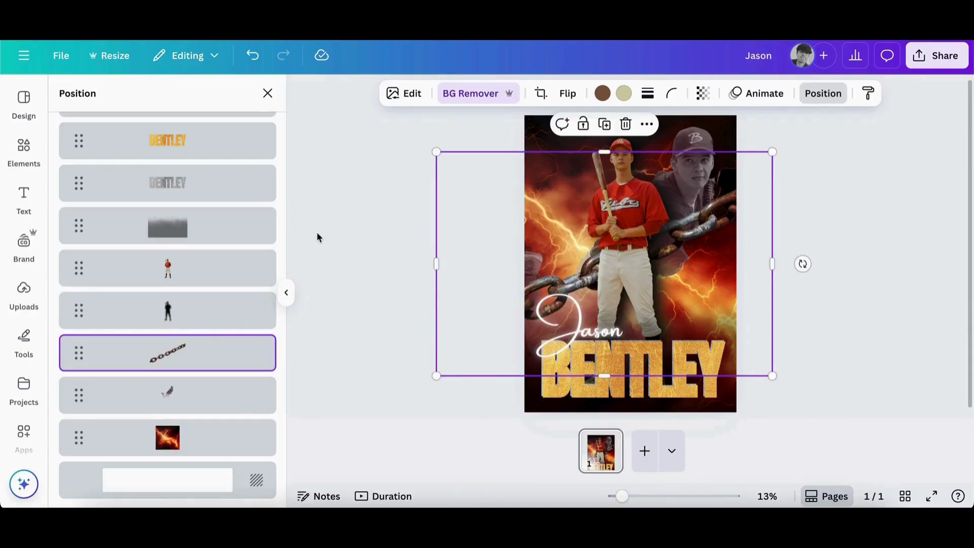
{"action": "key", "text": "Escape"}
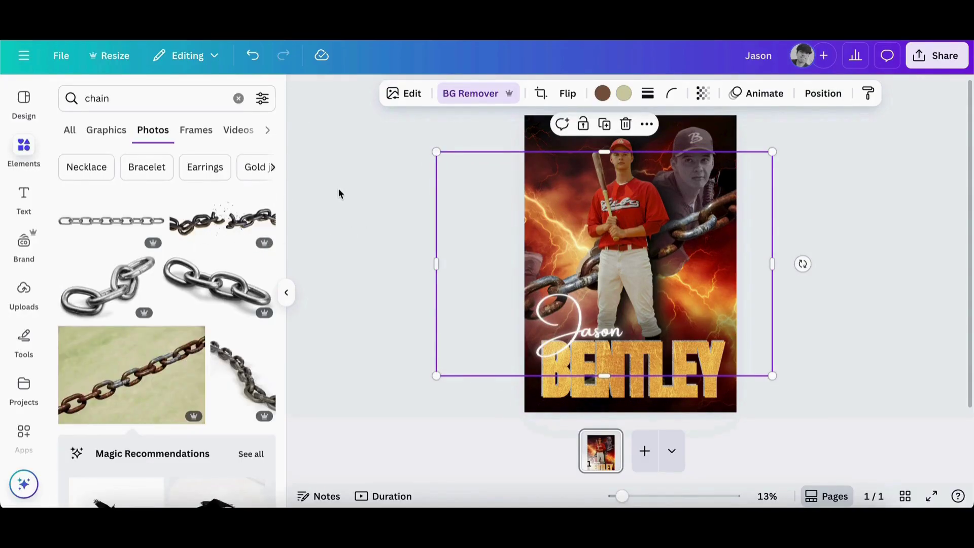
{"action": "left_click", "coordinate": [338, 193]}
{"action": "left_click", "coordinate": [108, 99]}
Search Graphics for 'lightning' and add the red lightning bolt to the poster.
{"action": "type", "text": "lightning"}
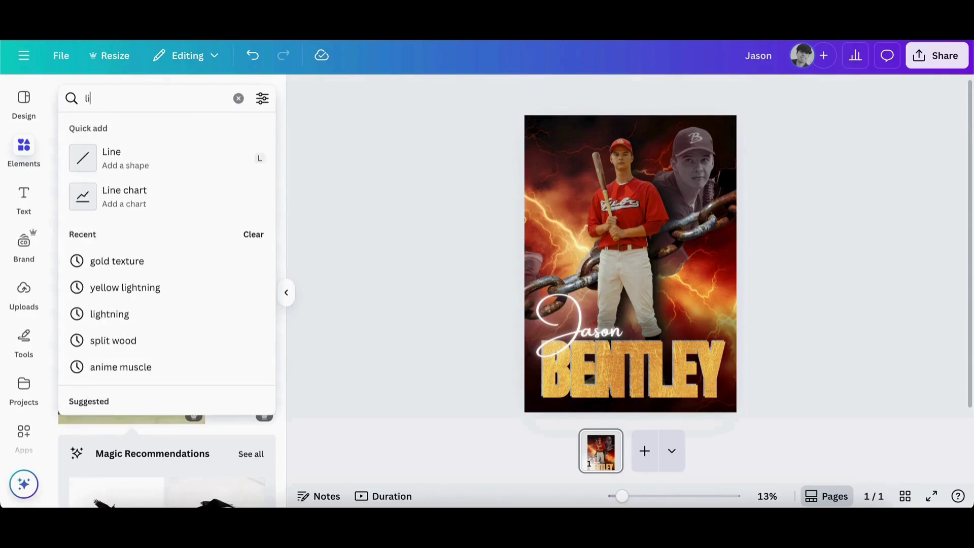
{"action": "key", "text": "Return"}
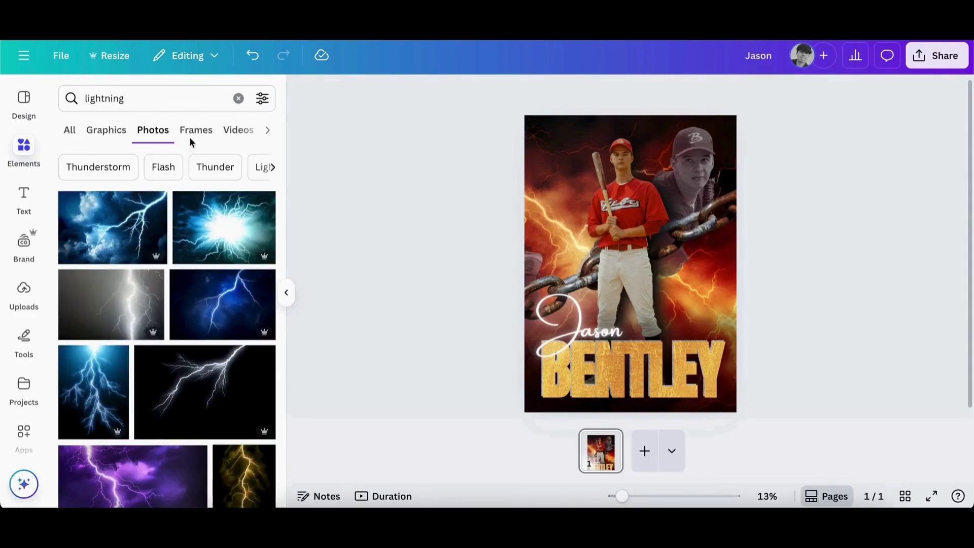
{"action": "left_click", "coordinate": [111, 131]}
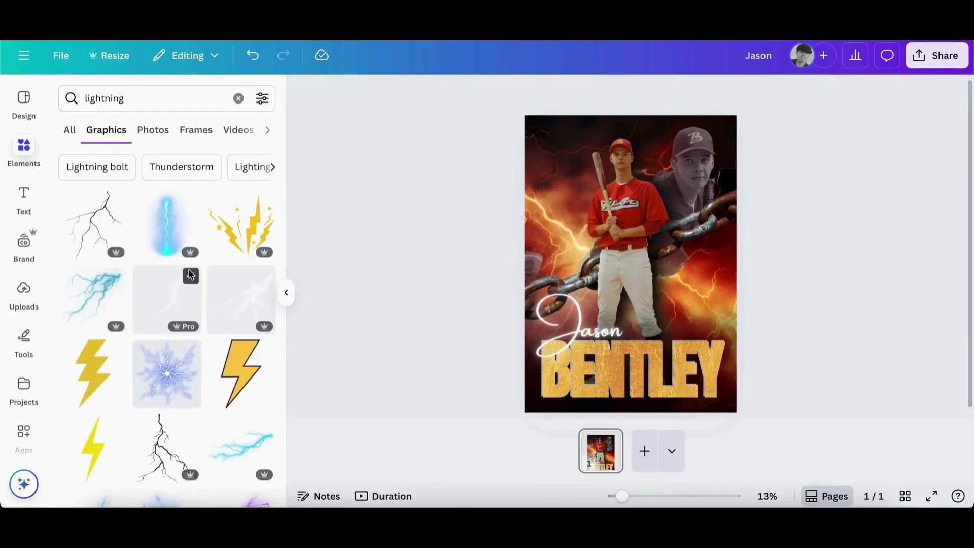
{"action": "scroll", "coordinate": [174, 278], "scroll_direction": "down", "scroll_amount": 10}
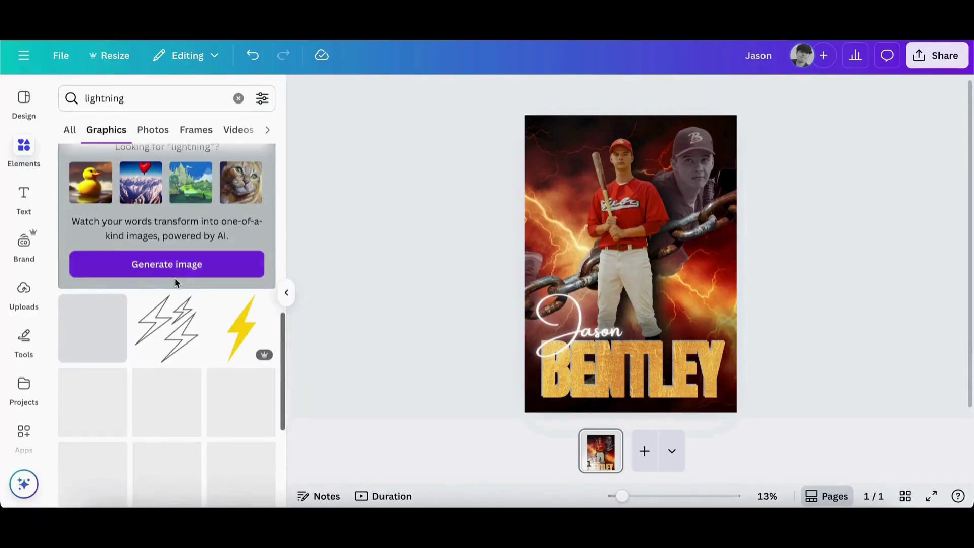
{"action": "scroll", "coordinate": [174, 278], "scroll_direction": "down", "scroll_amount": 1}
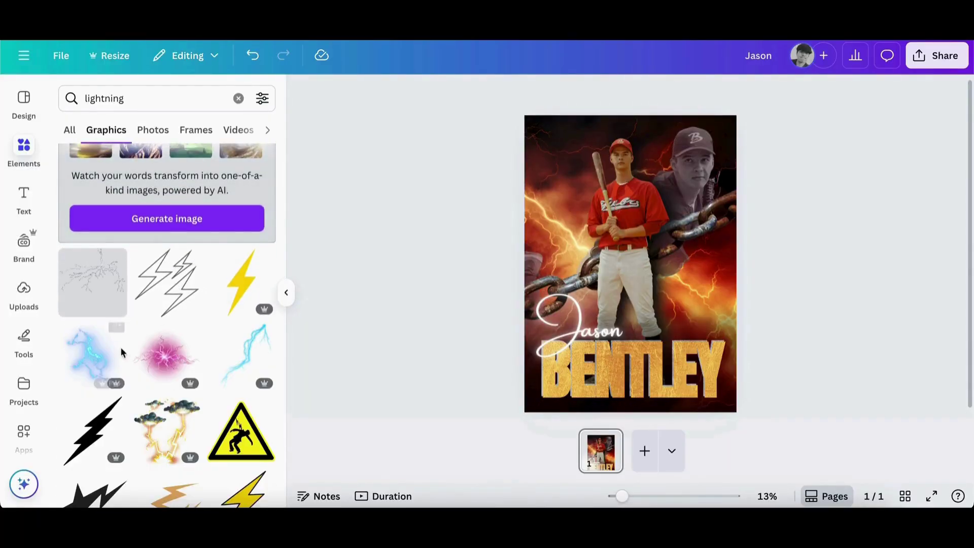
{"action": "scroll", "coordinate": [96, 335], "scroll_direction": "down", "scroll_amount": 5}
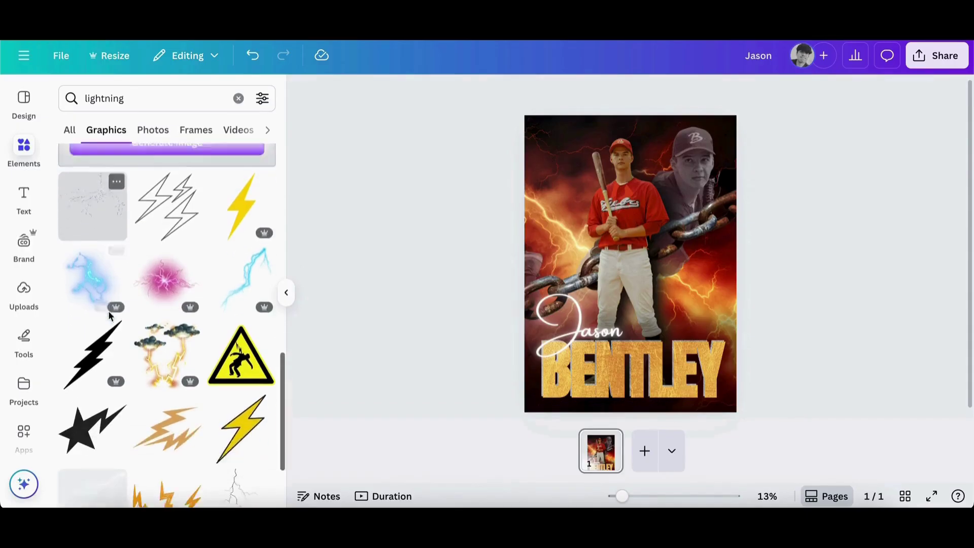
{"action": "scroll", "coordinate": [109, 315], "scroll_direction": "down", "scroll_amount": 2}
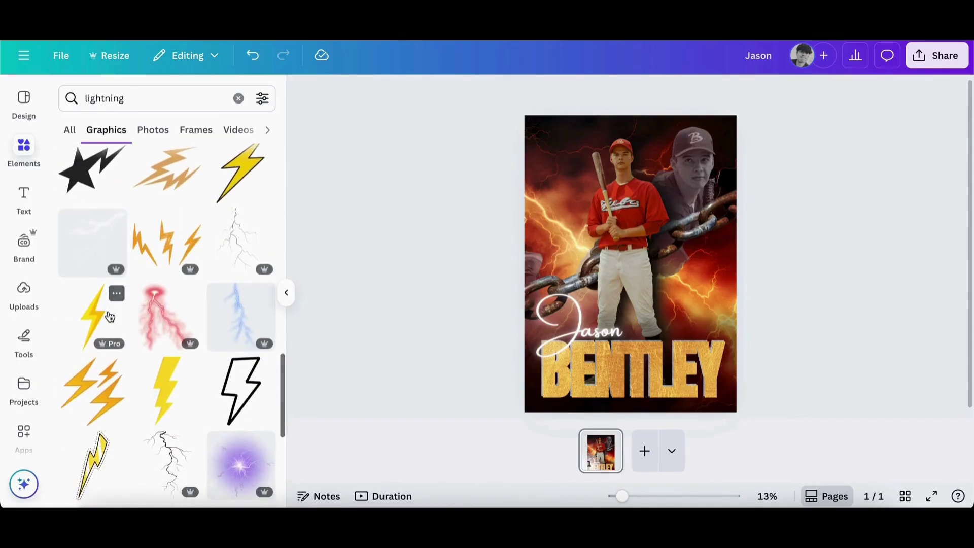
{"action": "left_click", "coordinate": [155, 317]}
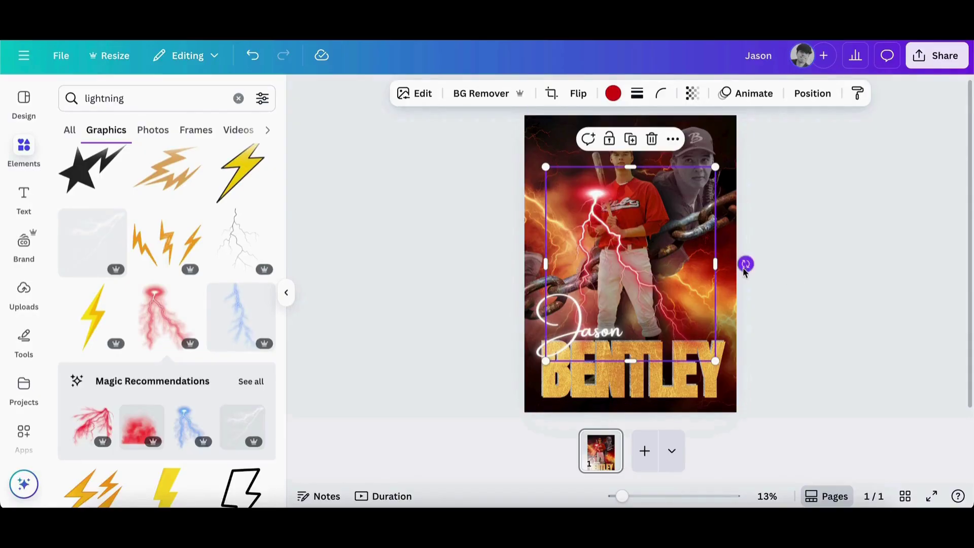
Tilt and enlarge the lightning across the poster, layered behind the player cutouts.
{"action": "left_click_drag", "start_coordinate": [745, 263], "coordinate": [509, 307]}
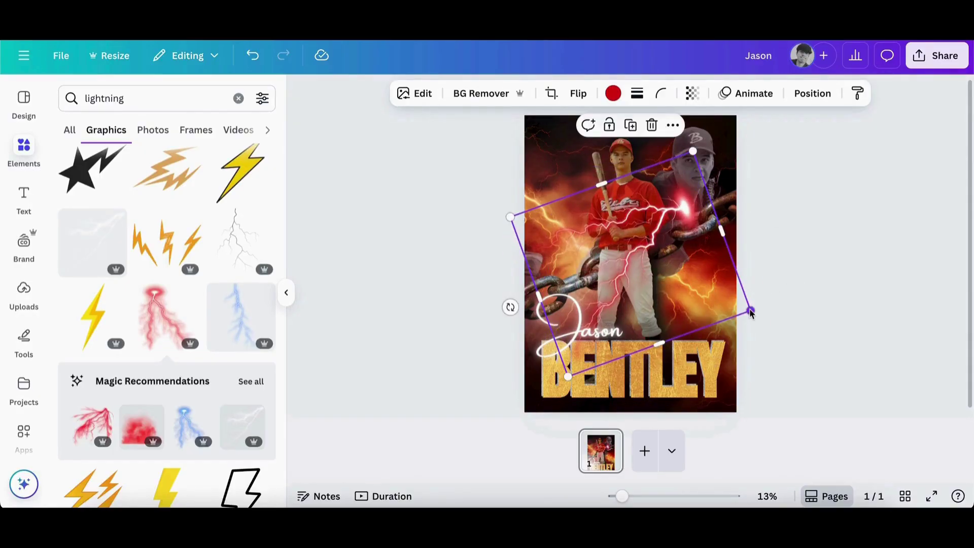
{"action": "left_click_drag", "start_coordinate": [751, 313], "coordinate": [837, 344]}
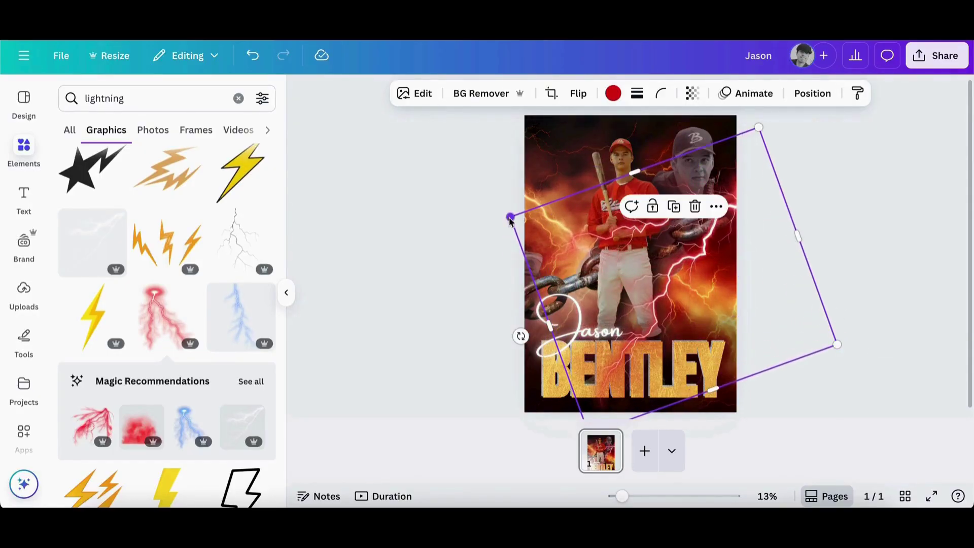
{"action": "left_click_drag", "start_coordinate": [510, 217], "coordinate": [446, 213]}
{"action": "left_click_drag", "start_coordinate": [717, 187], "coordinate": [715, 216]}
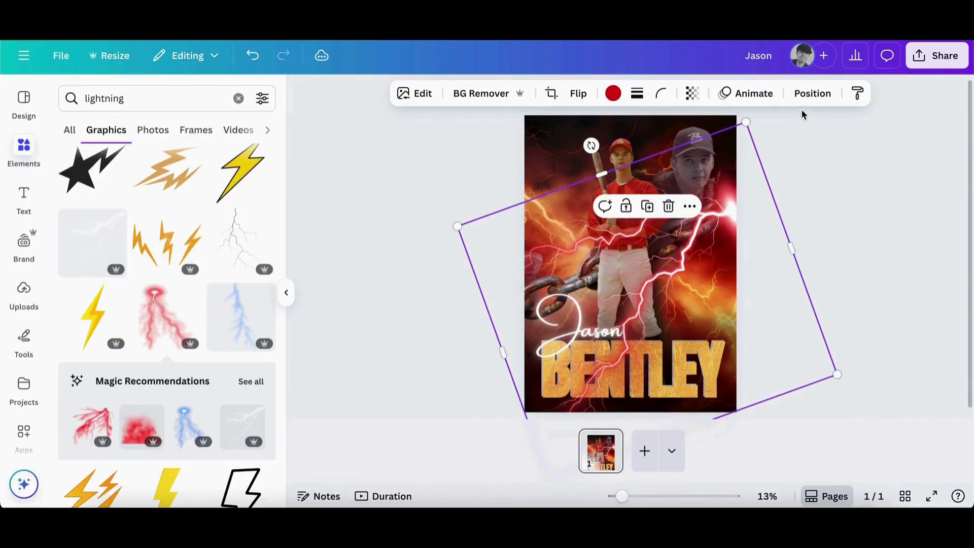
{"action": "left_click", "coordinate": [812, 94]}
{"action": "left_click_drag", "start_coordinate": [168, 251], "coordinate": [202, 376]}
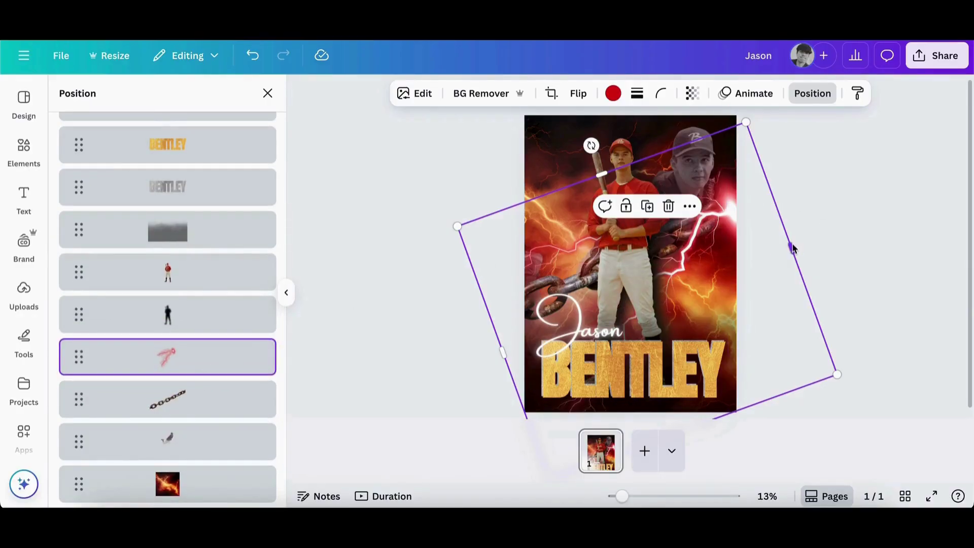
{"action": "left_click_drag", "start_coordinate": [792, 248], "coordinate": [785, 226]}
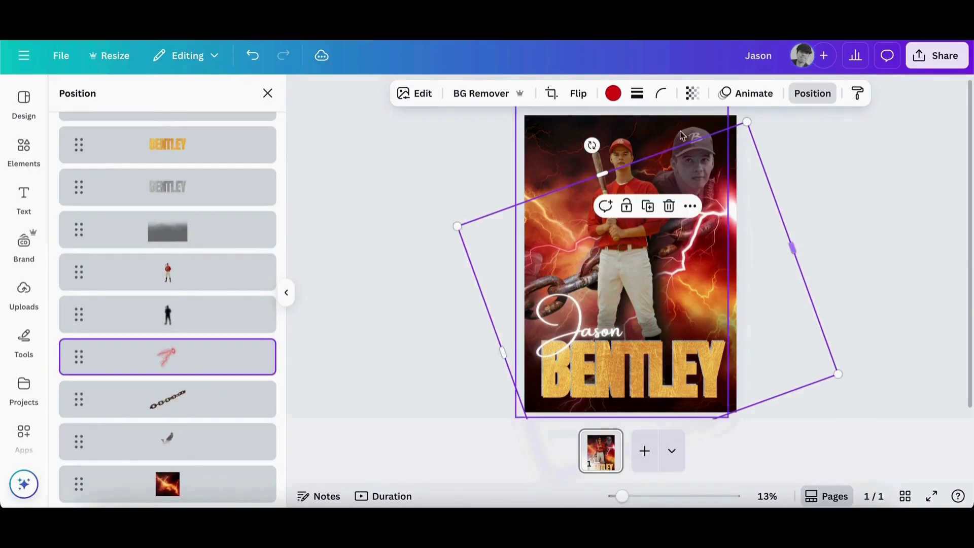
Recolour the lightning orange and set its transparency to 58.
{"action": "left_click", "coordinate": [613, 93]}
{"action": "left_click", "coordinate": [231, 347]}
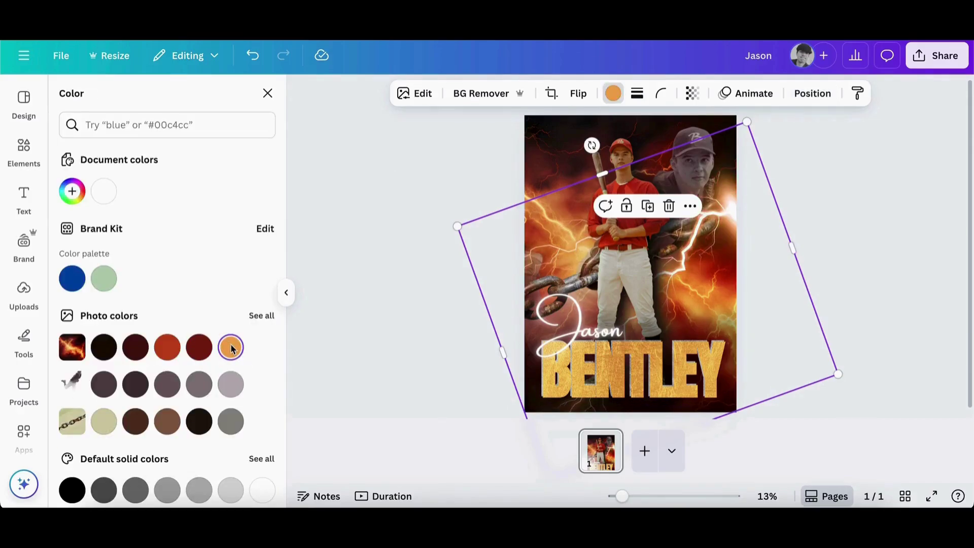
{"action": "left_click", "coordinate": [696, 97]}
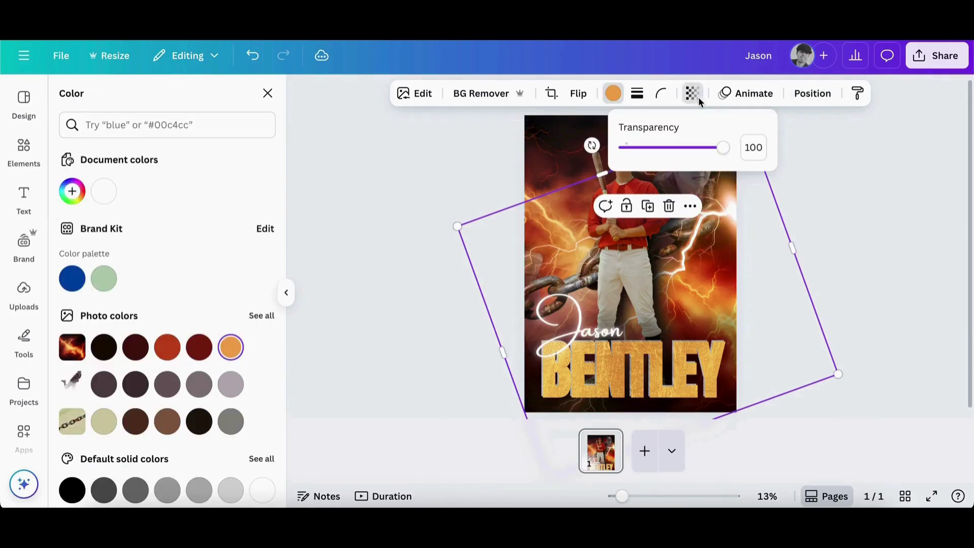
{"action": "left_click_drag", "start_coordinate": [714, 147], "coordinate": [682, 155]}
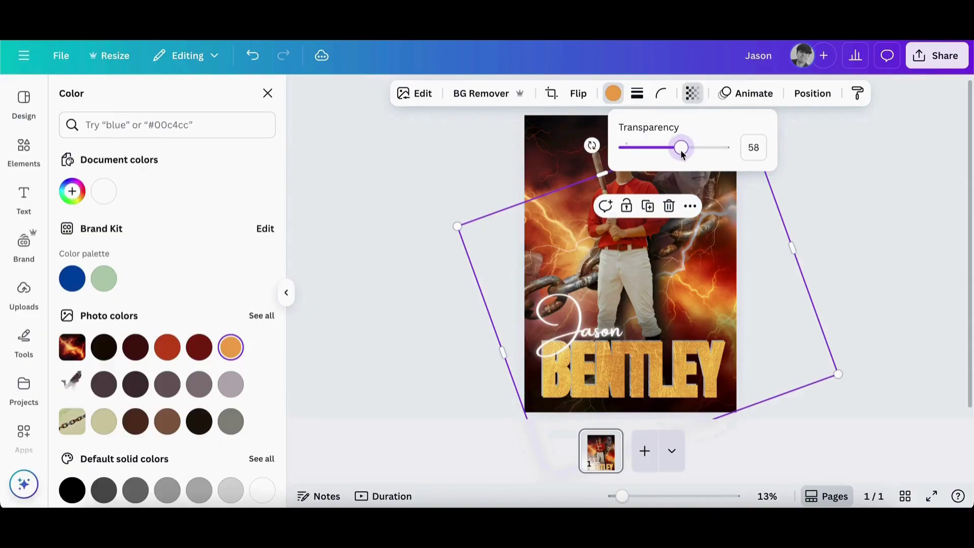
{"action": "left_click", "coordinate": [895, 225]}
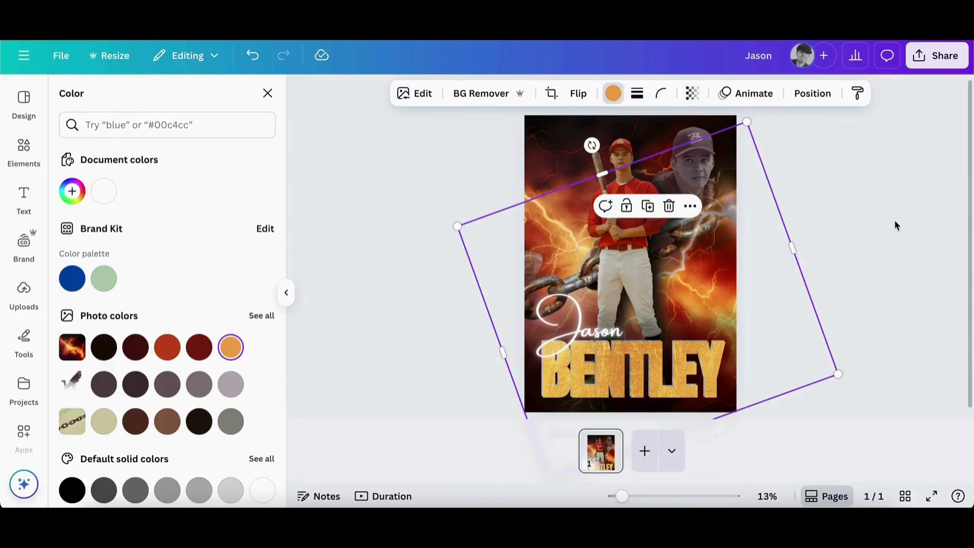
{"action": "key", "text": "Escape"}
{"action": "key", "text": "Escape"}
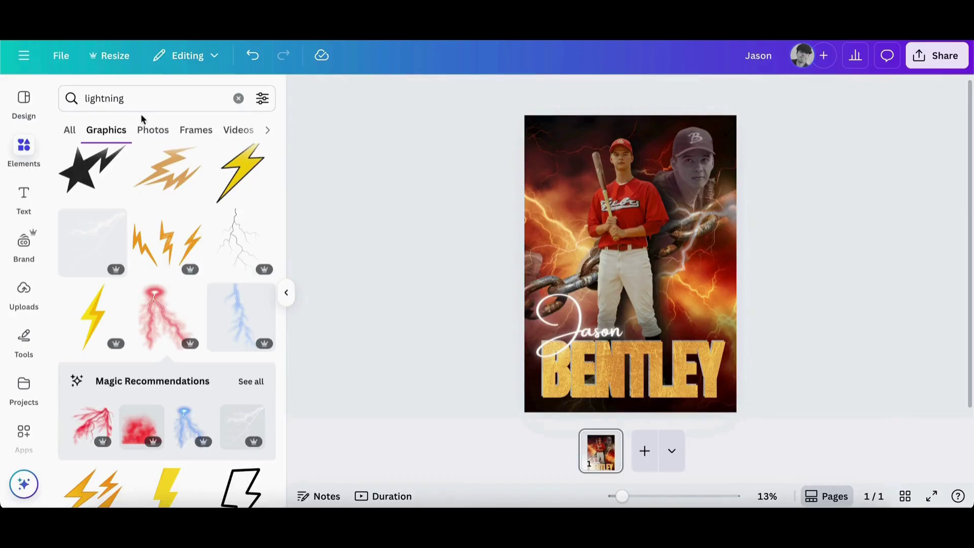
Search for 'rustic vintage texture' and add the grey texture to the poster.
{"action": "left_click", "coordinate": [160, 98]}
{"action": "left_click_drag", "start_coordinate": [125, 98], "coordinate": [61, 93]}
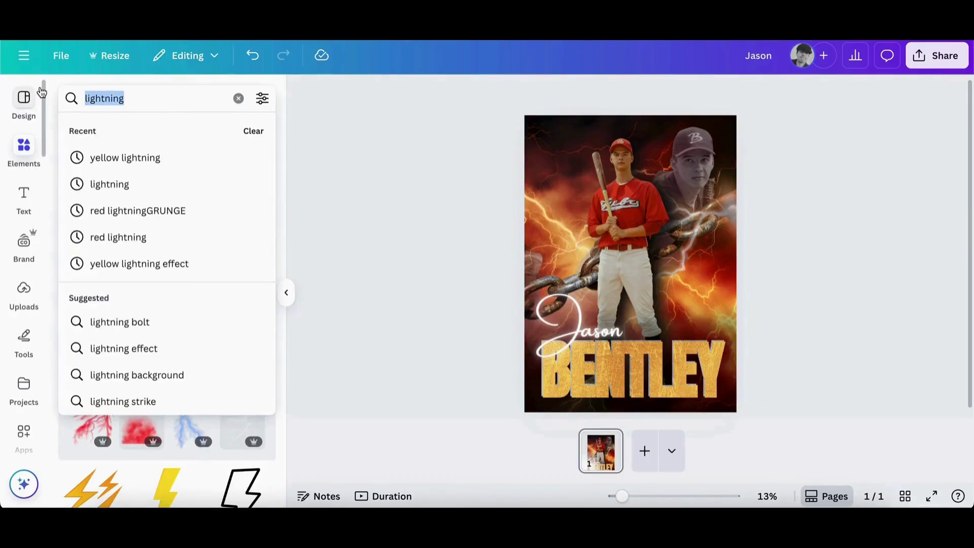
{"action": "type", "text": "rus"}
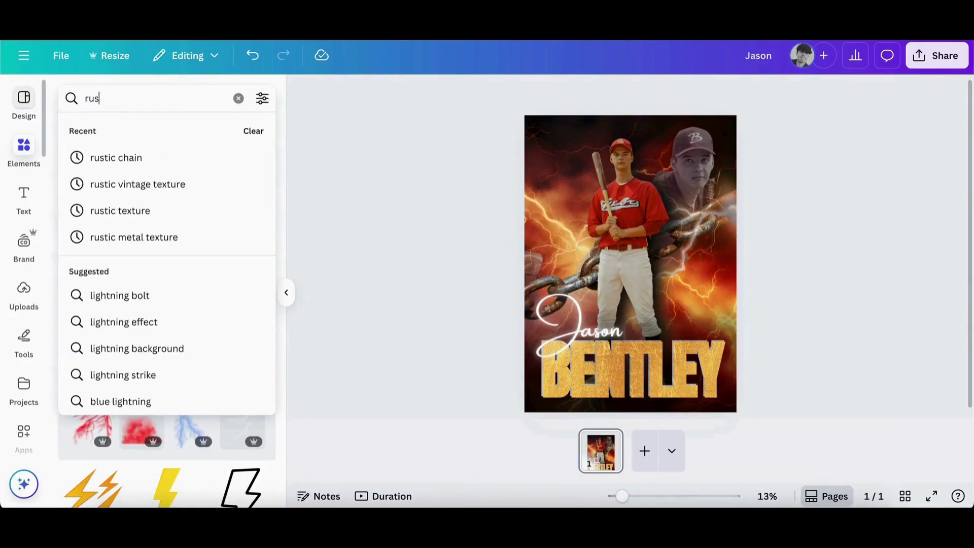
{"action": "type", "text": "tic v"}
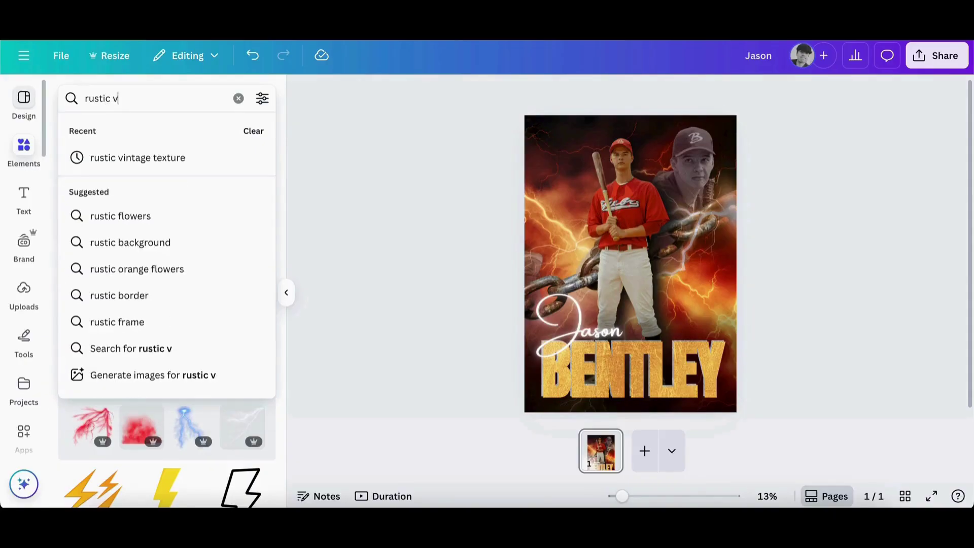
{"action": "type", "text": "intage texture"}
{"action": "key", "text": "Return"}
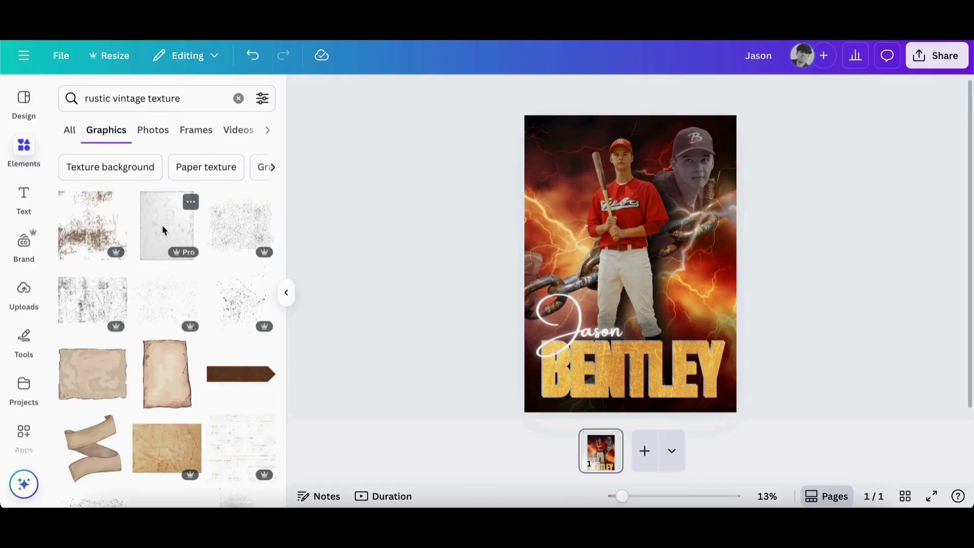
{"action": "scroll", "coordinate": [162, 224], "scroll_direction": "down", "scroll_amount": 7}
{"action": "scroll", "coordinate": [163, 224], "scroll_direction": "down", "scroll_amount": 5}
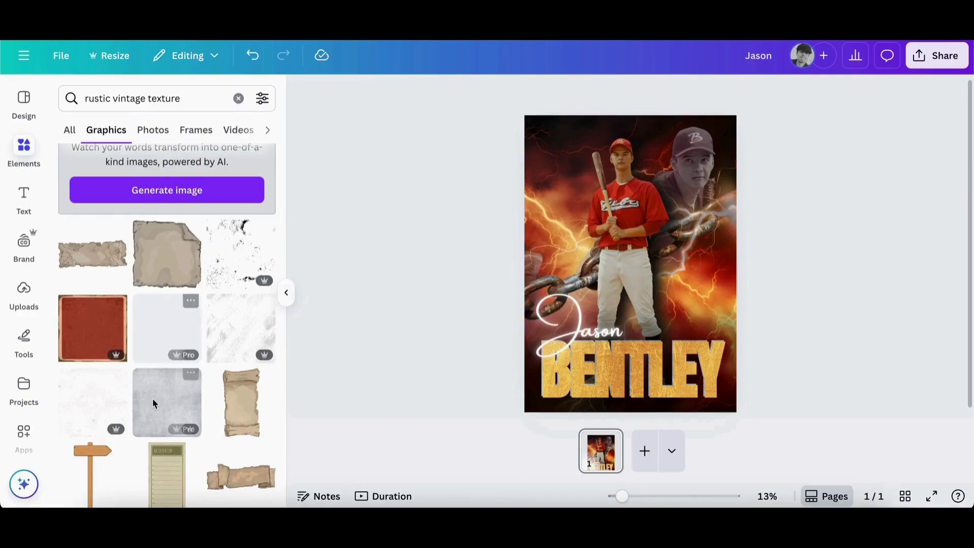
{"action": "left_click", "coordinate": [164, 391]}
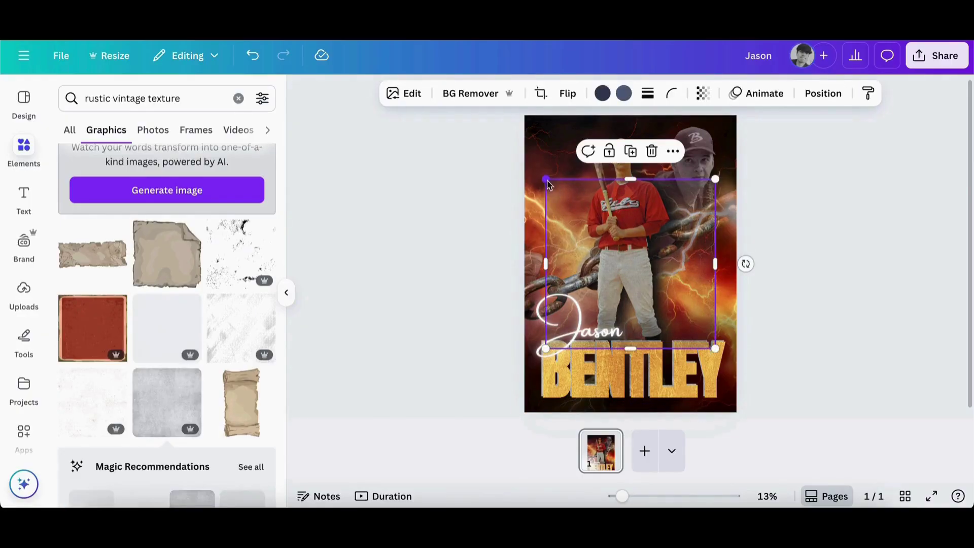
Stretch the texture over the whole poster, layer it behind the batter, transparency 77.
{"action": "left_click_drag", "start_coordinate": [547, 182], "coordinate": [477, 119]}
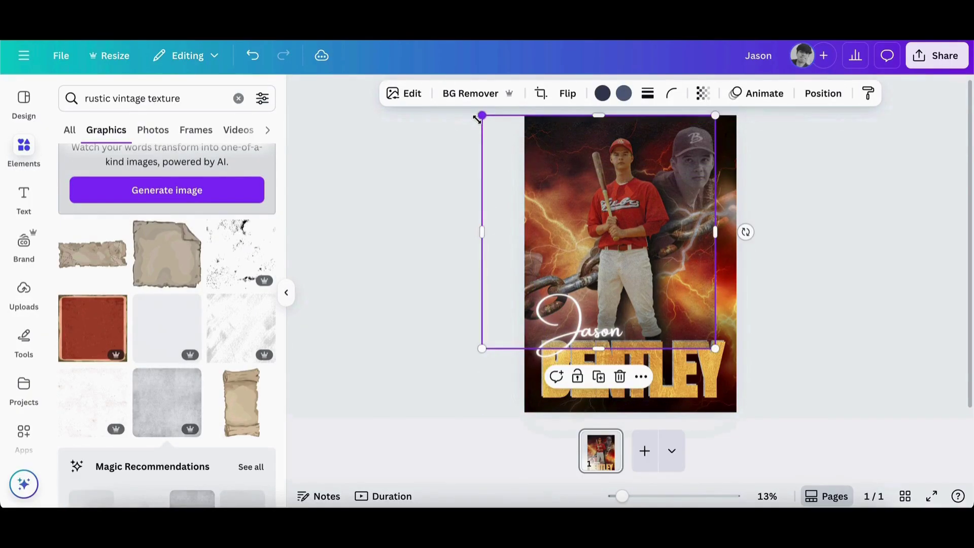
{"action": "left_click_drag", "start_coordinate": [715, 348], "coordinate": [773, 414]}
{"action": "left_click", "coordinate": [823, 93]}
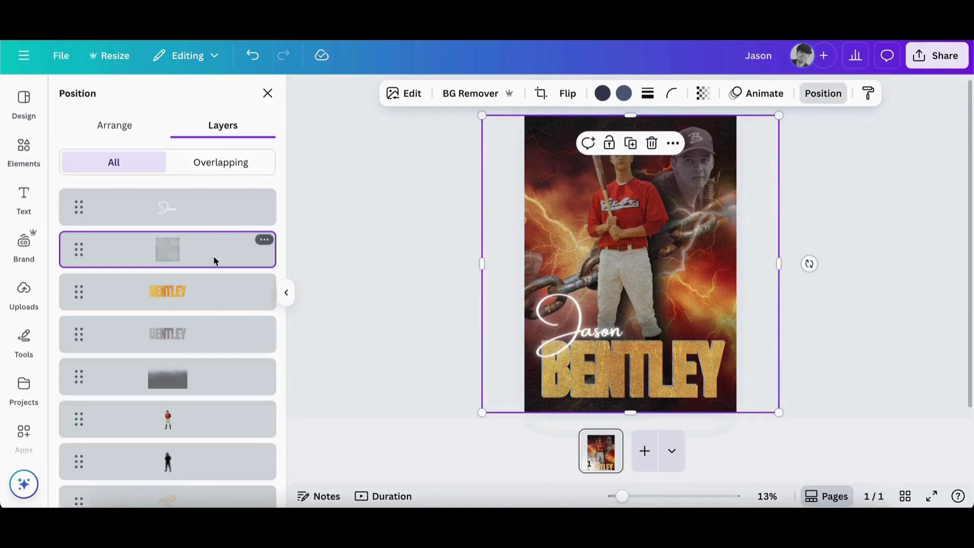
{"action": "left_click_drag", "start_coordinate": [213, 261], "coordinate": [207, 441]}
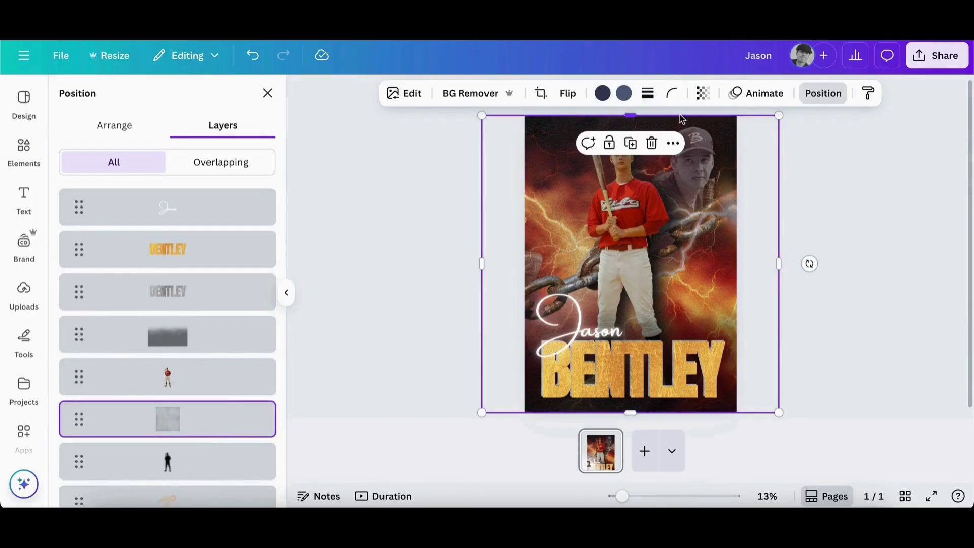
{"action": "left_click", "coordinate": [703, 94]}
{"action": "left_click_drag", "start_coordinate": [732, 148], "coordinate": [709, 148]}
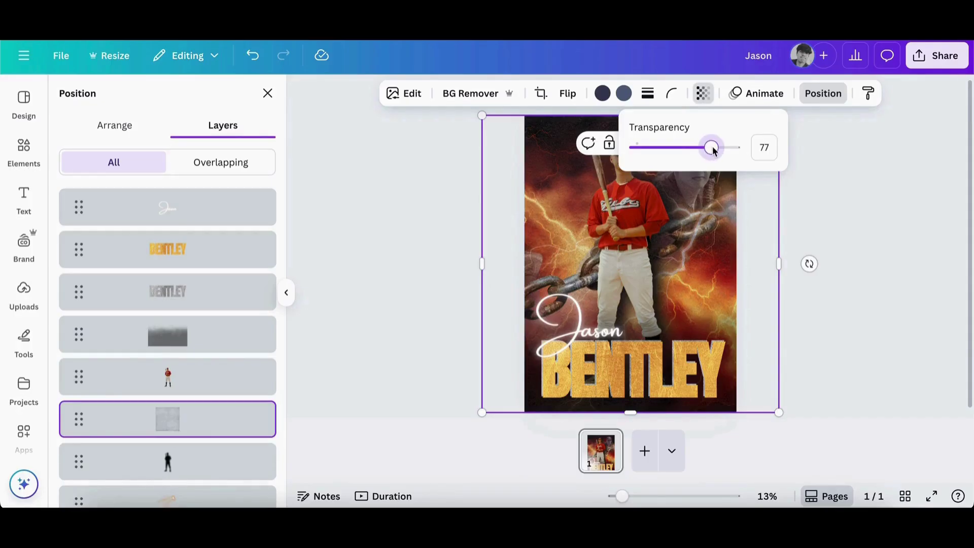
{"action": "key", "text": "Escape"}
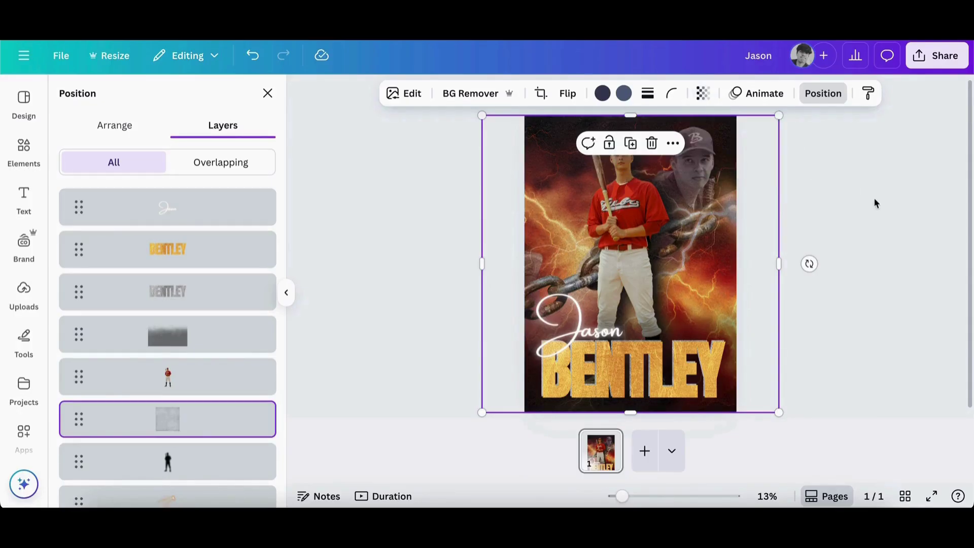